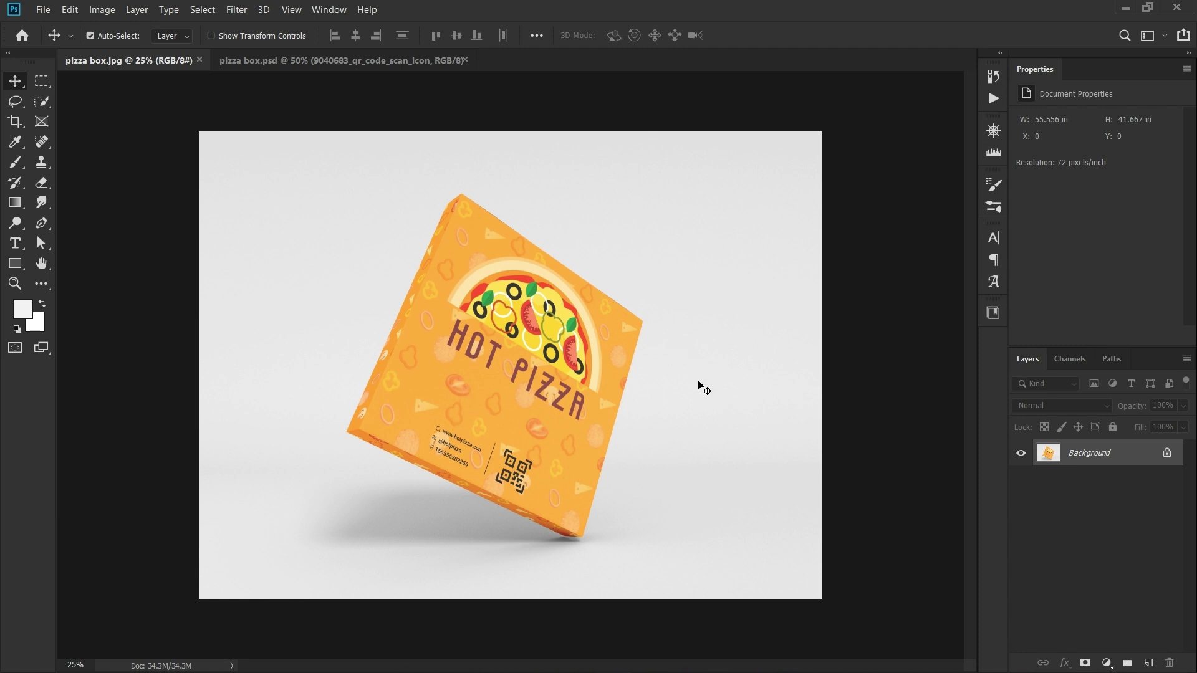
In pizza box.psd, leave only the patterned Color Fill 1 layer and the orange fill copy beneath it visible
{"action": "left_click", "coordinate": [256, 59]}
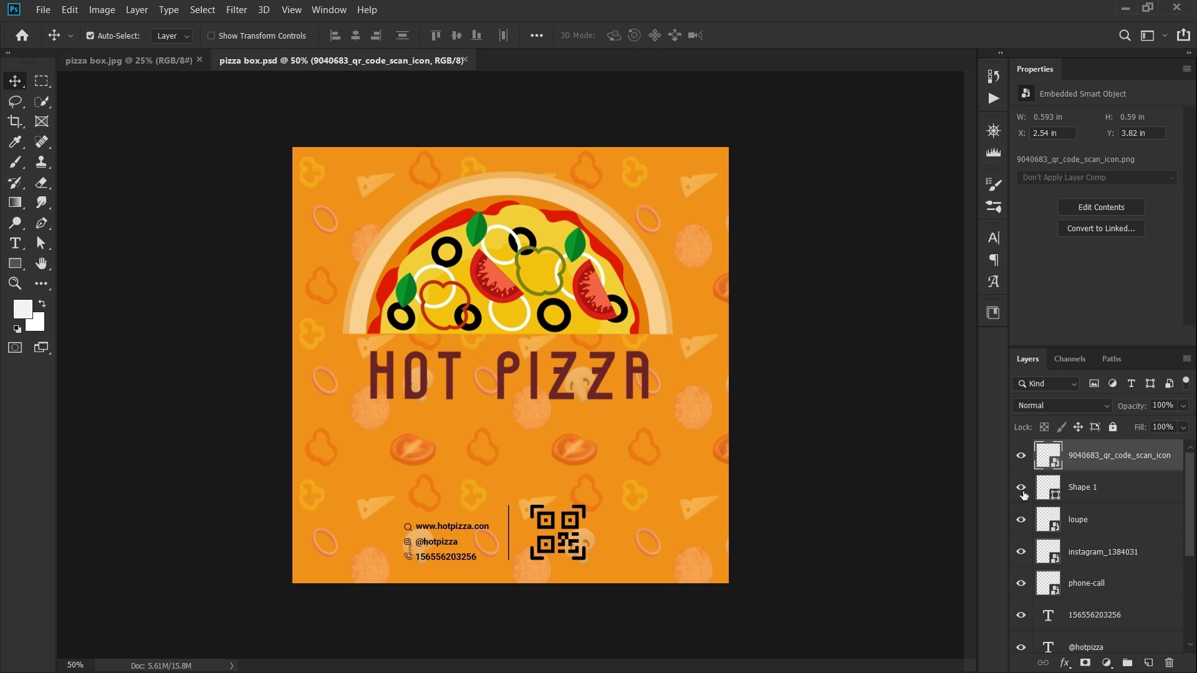
{"action": "scroll", "coordinate": [1101, 544], "scroll_direction": "down", "scroll_amount": 5}
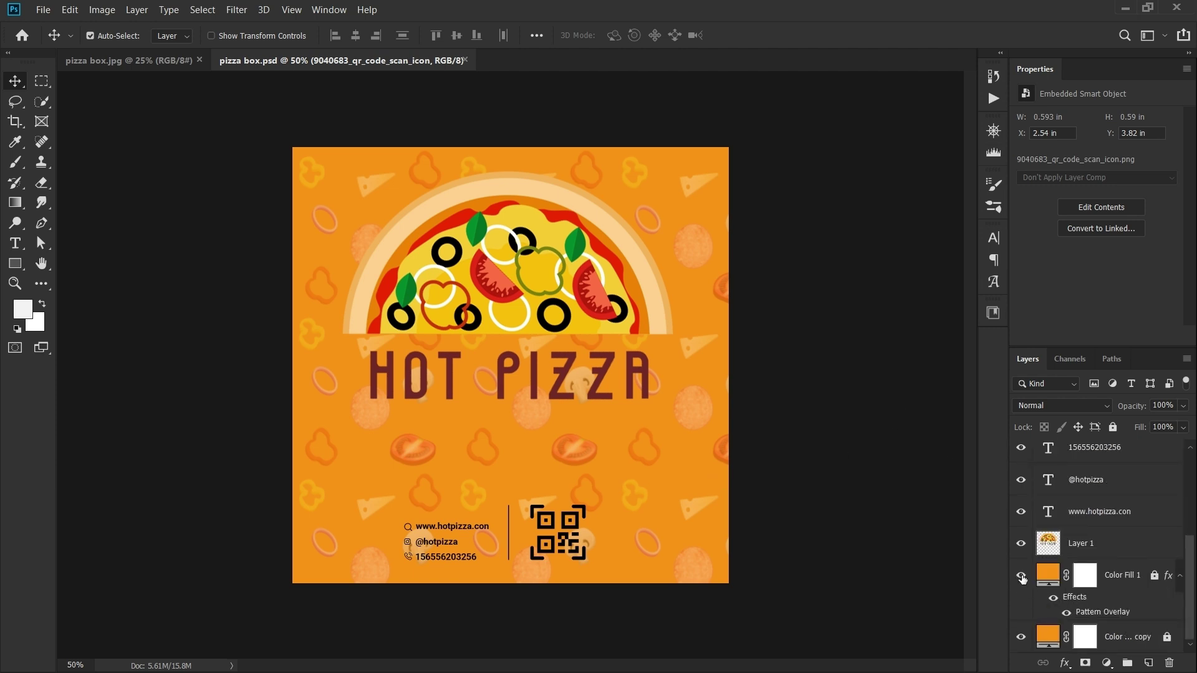
{"action": "left_click", "coordinate": [1021, 576], "text": "alt"}
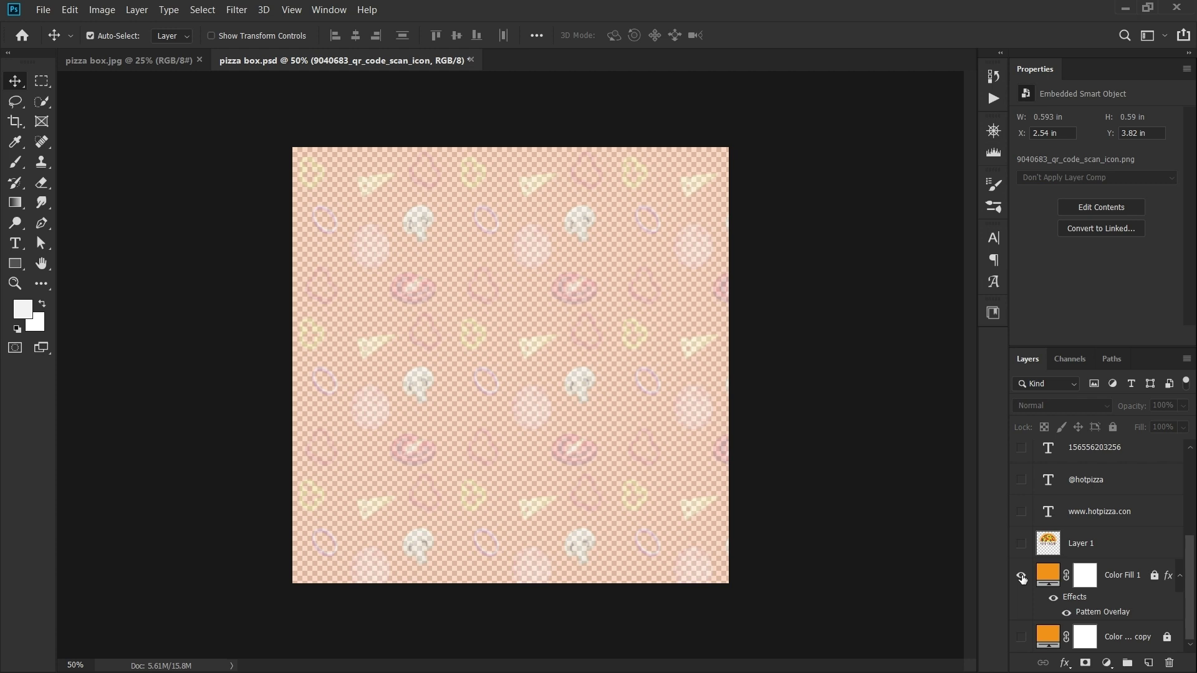
{"action": "left_click", "coordinate": [1021, 577]}
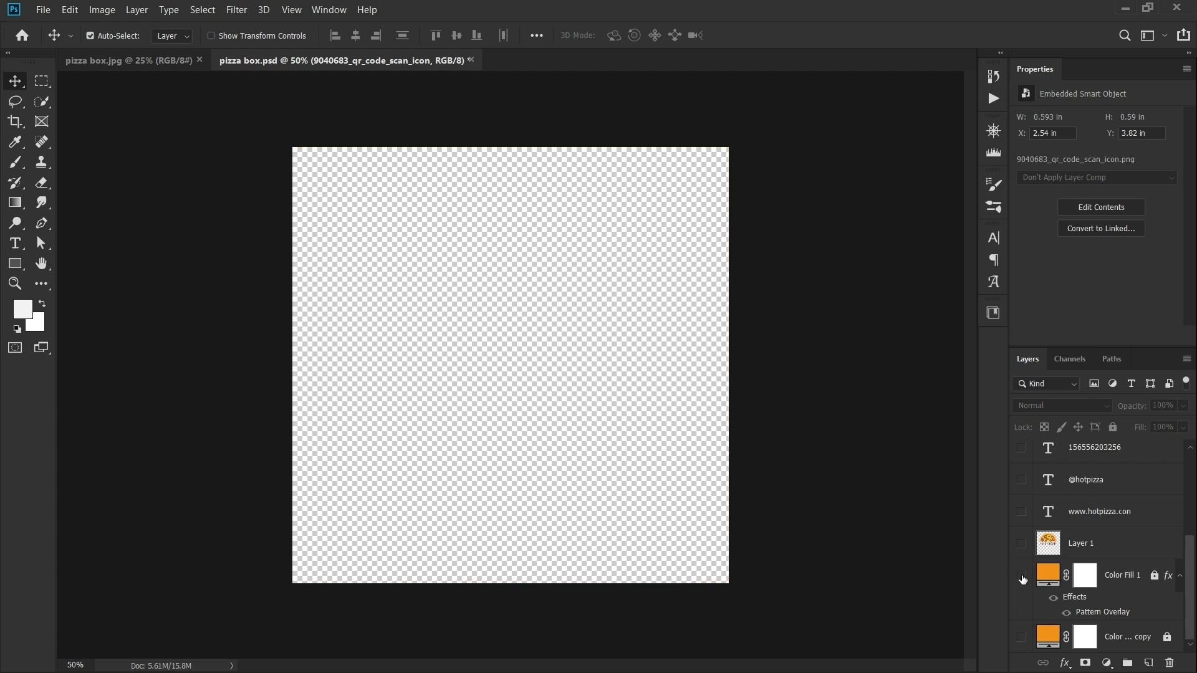
{"action": "left_click", "coordinate": [1022, 577]}
{"action": "left_click", "coordinate": [1020, 636]}
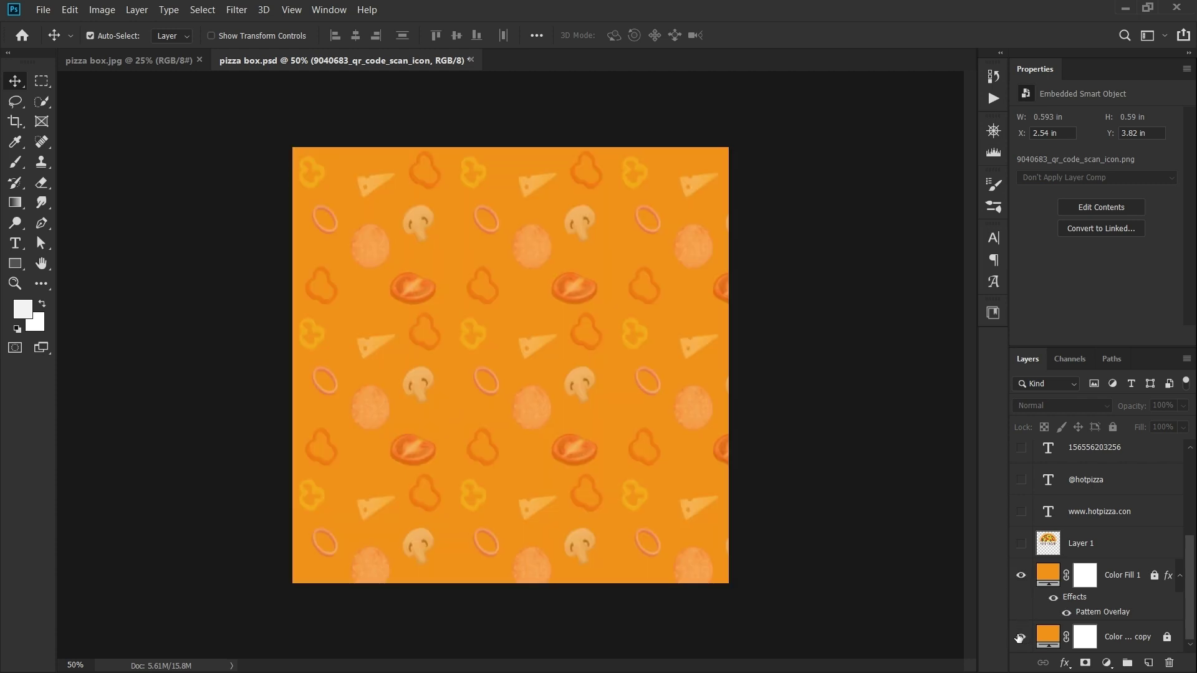
{"action": "left_click", "coordinate": [1021, 576]}
{"action": "left_click", "coordinate": [1021, 576]}
{"action": "scroll", "coordinate": [542, 253], "scroll_direction": "up", "scroll_amount": 3}
{"action": "scroll", "coordinate": [671, 259], "scroll_direction": "down", "scroll_amount": 2}
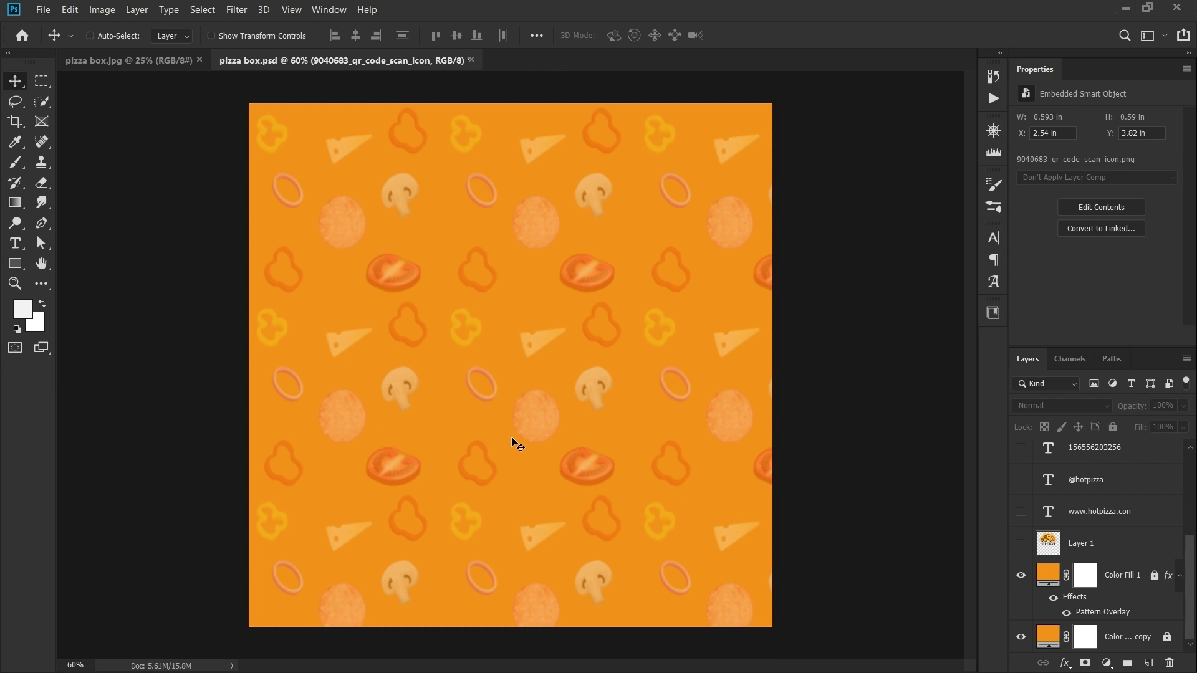
Create a new 1400 x 1400 pixel RGB document at 300 pixels/inch with a white background
{"action": "key", "text": "ctrl+n"}
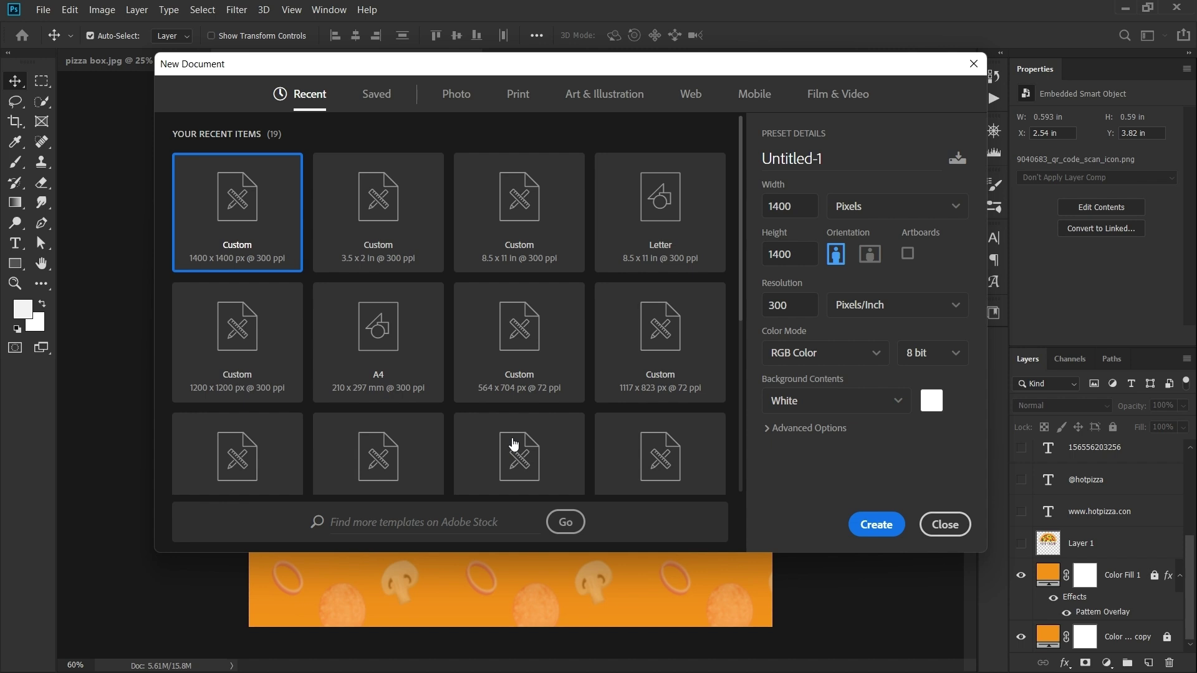
{"action": "left_click", "coordinate": [878, 535]}
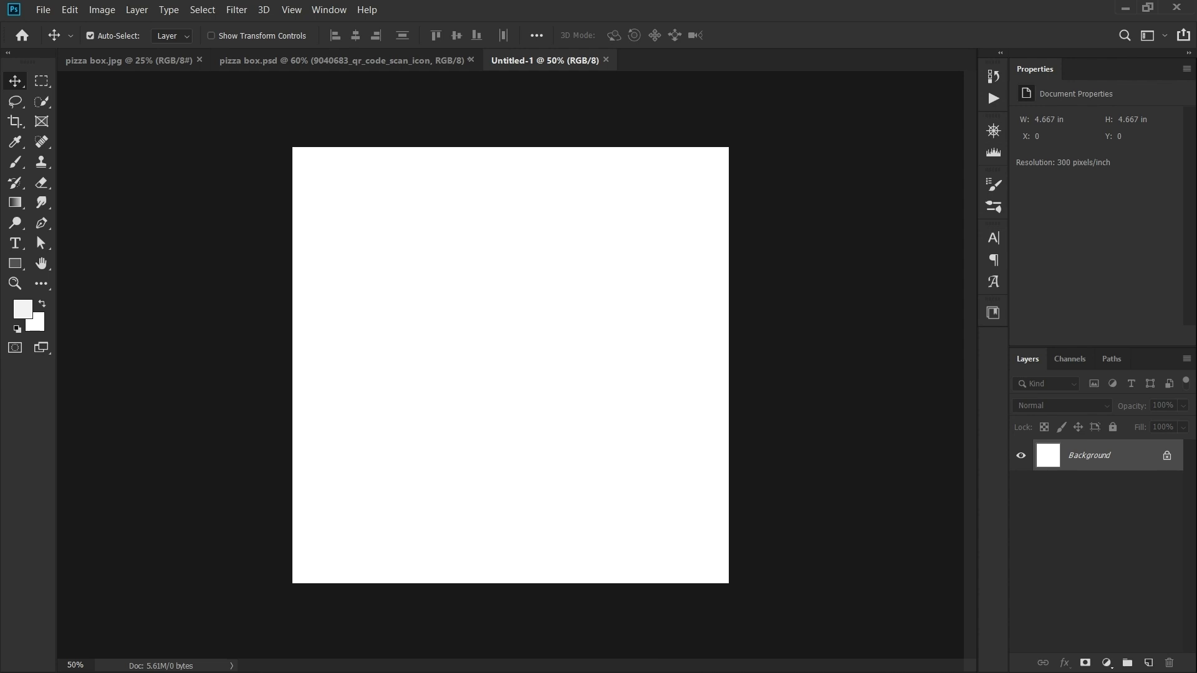
Place all eight ingredient images from the class project's 1x folder into the new document as separate layers
{"action": "key", "text": "alt+Tab"}
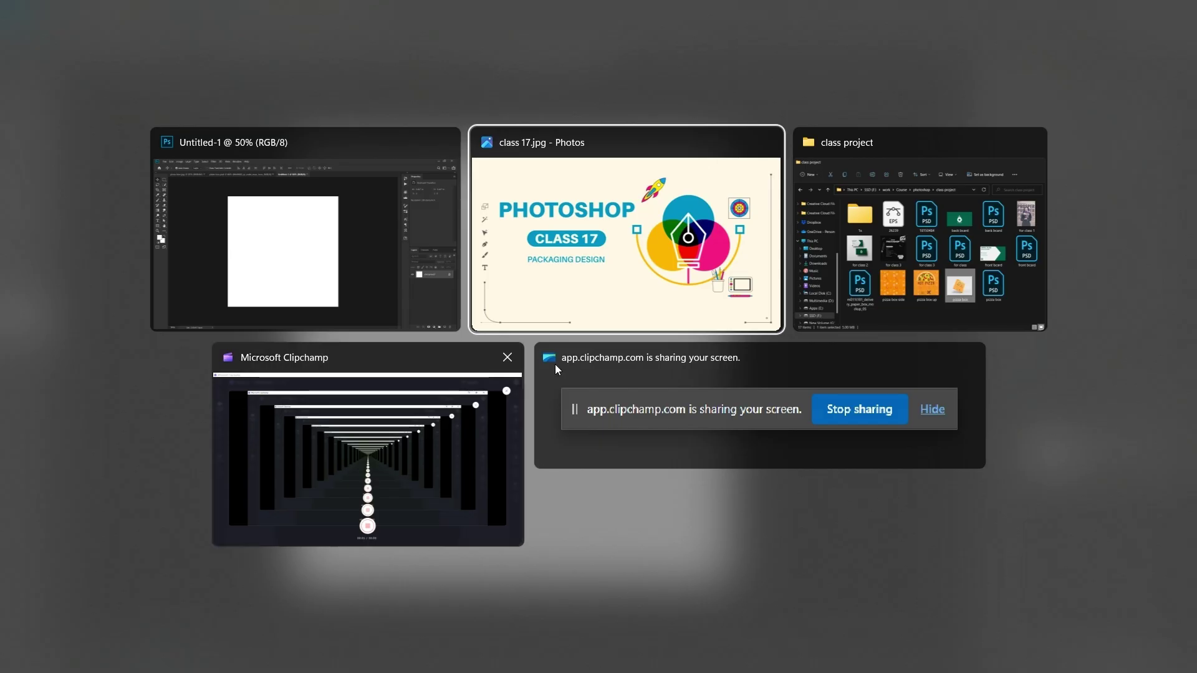
{"action": "left_click", "coordinate": [836, 254]}
{"action": "double_click", "coordinate": [432, 226]}
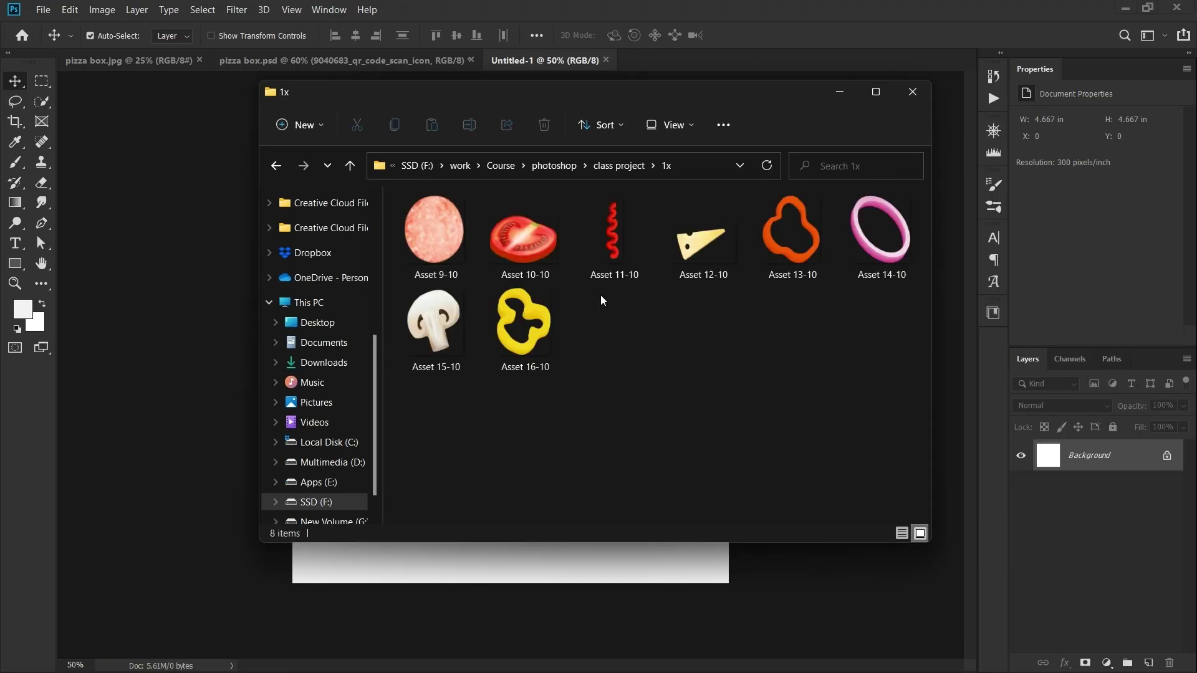
{"action": "key", "text": "ctrl+a"}
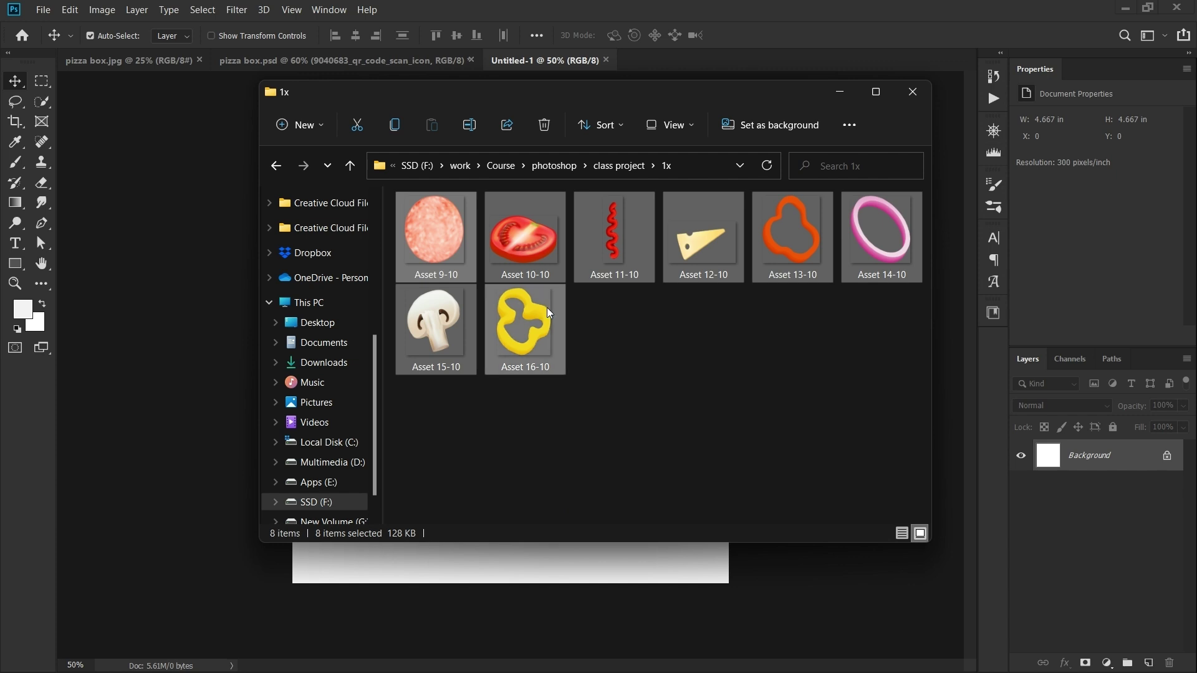
{"action": "left_click_drag", "start_coordinate": [547, 308], "coordinate": [202, 436]}
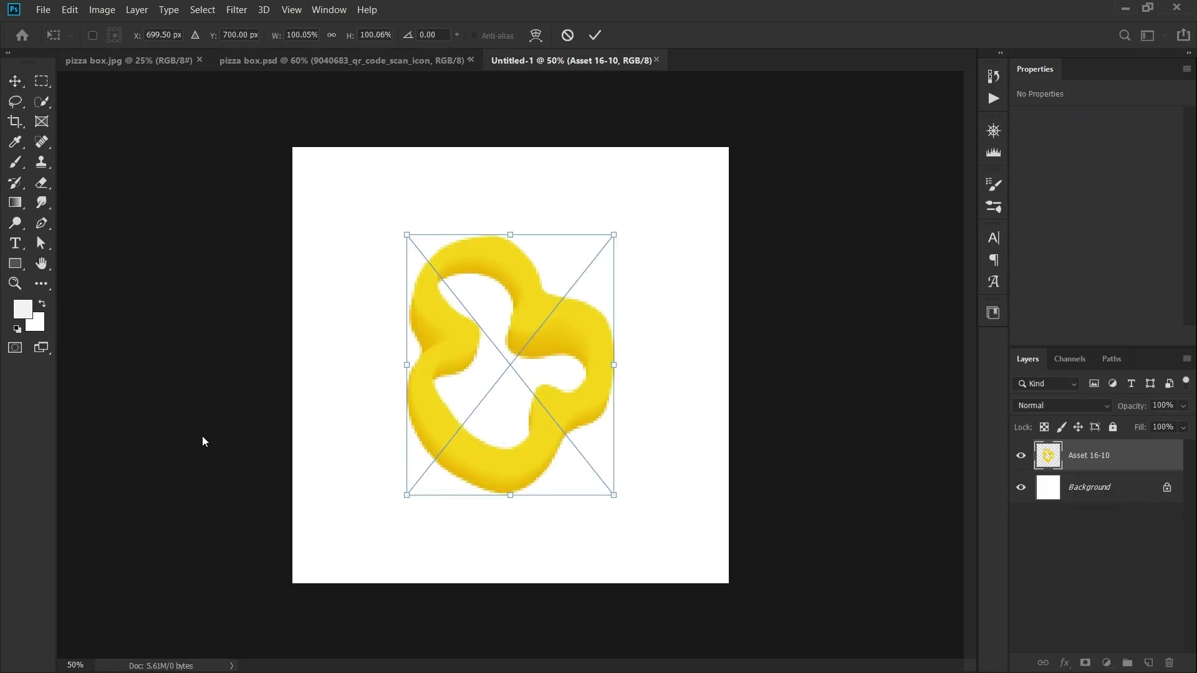
{"action": "key", "text": "Return"}
{"action": "key", "text": "Return"}
{"action": "key", "text": "Return"}
{"action": "key", "text": "Return"}
{"action": "key", "text": "Return"}
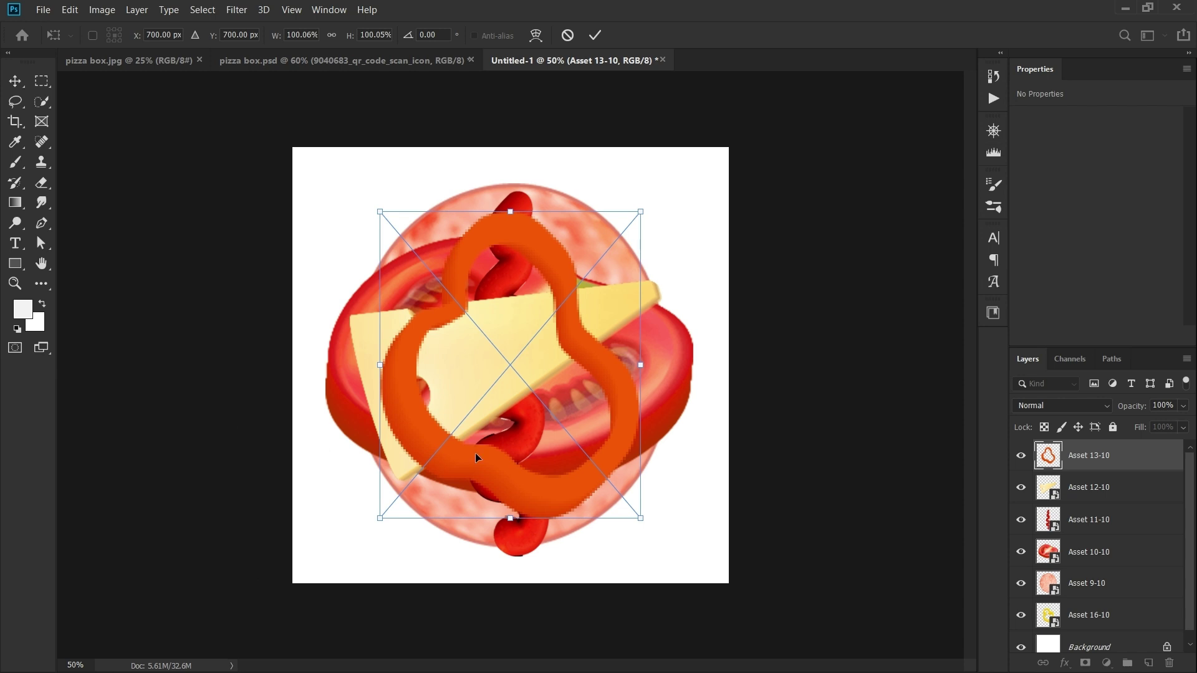
{"action": "key", "text": "Return"}
{"action": "key", "text": "Return"}
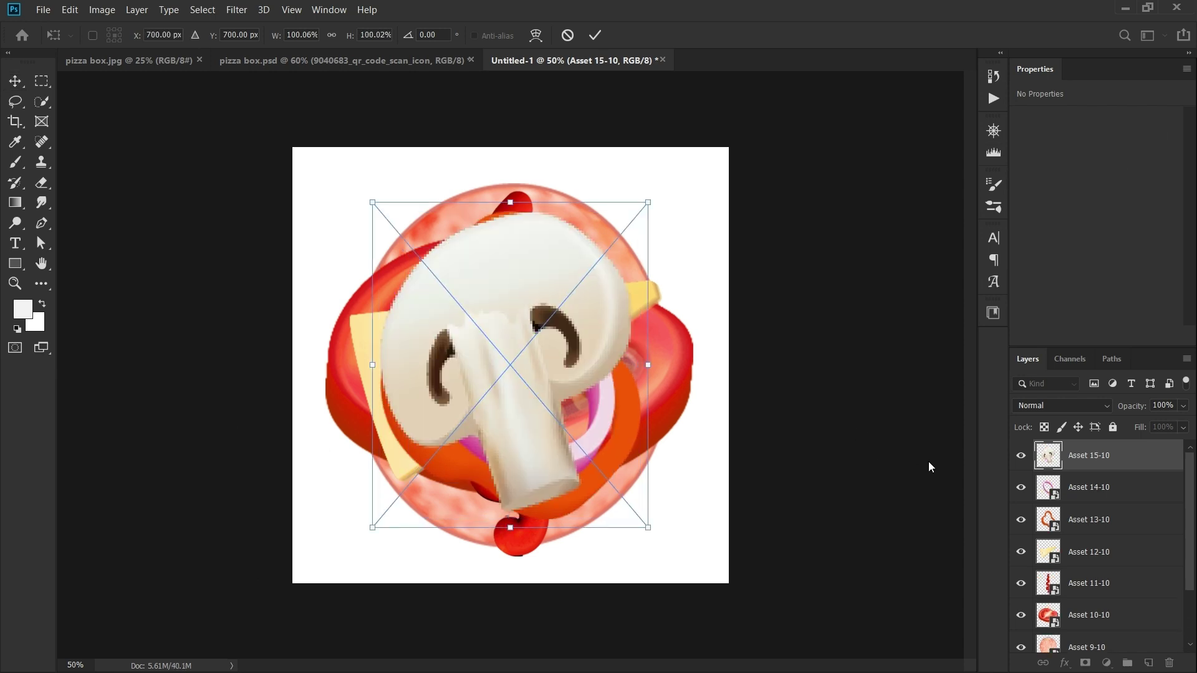
{"action": "key", "text": "Return"}
Scale all eight ingredient layers together proportionally to about 23% around their centre
{"action": "scroll", "coordinate": [1115, 484], "scroll_direction": "down", "scroll_amount": 2}
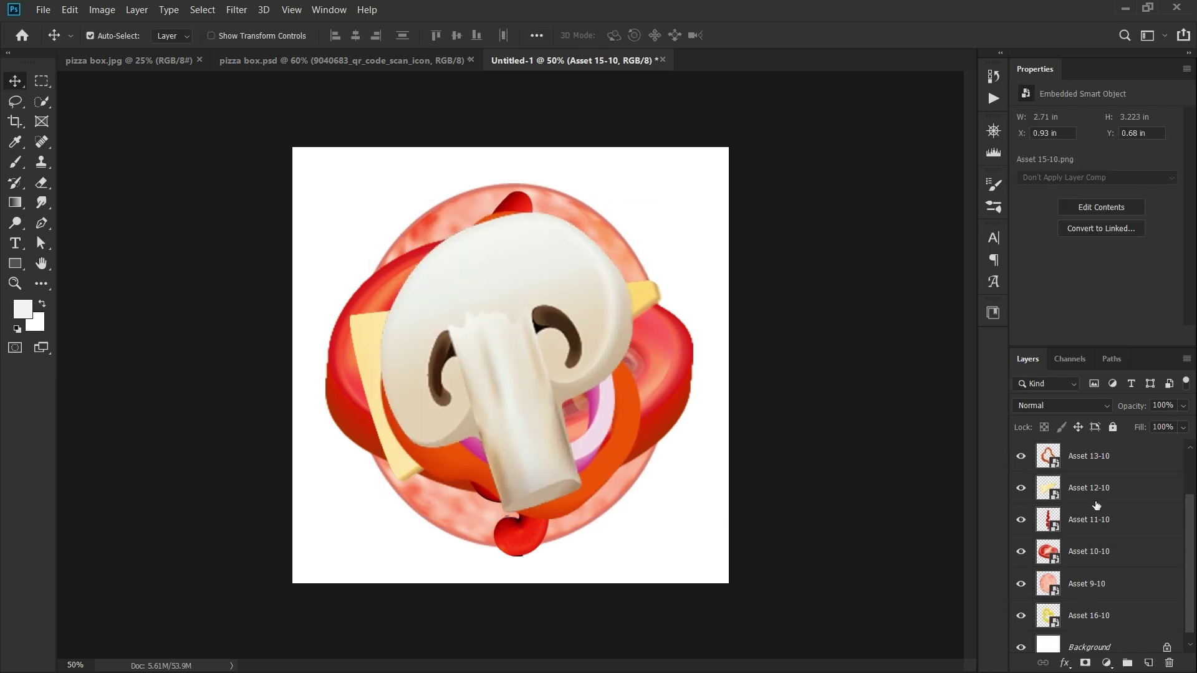
{"action": "left_click", "coordinate": [1119, 614], "text": "shift"}
{"action": "key", "text": "ctrl+t"}
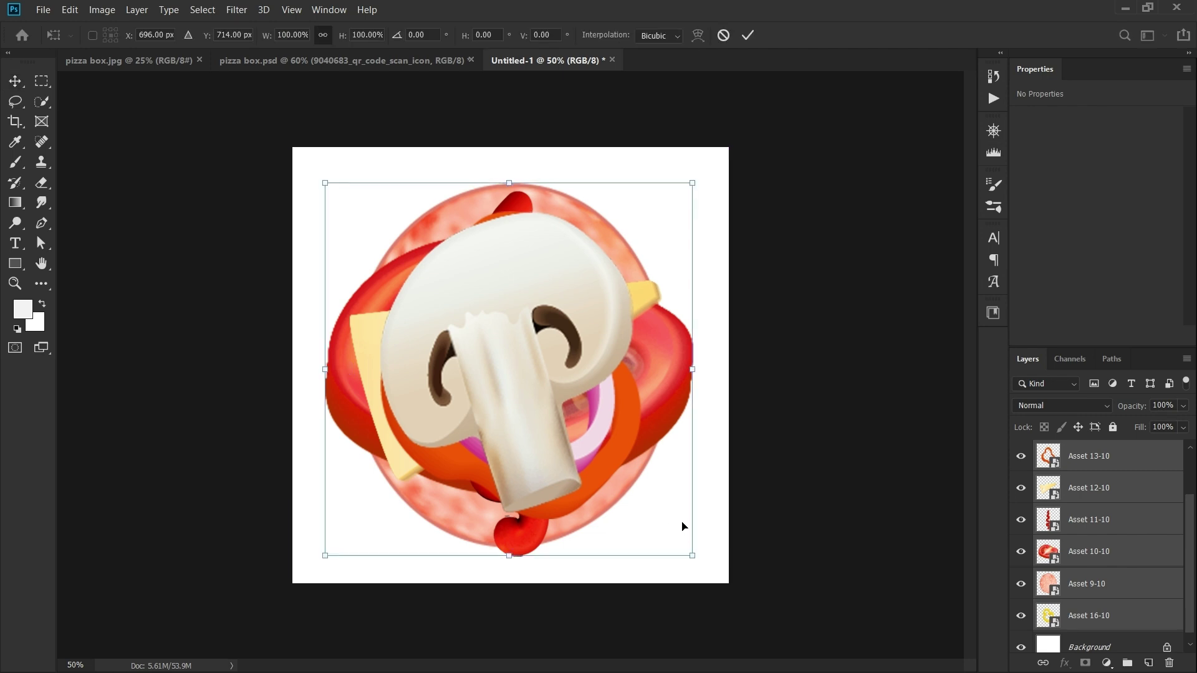
{"action": "left_click_drag", "start_coordinate": [693, 556], "coordinate": [568, 401]}
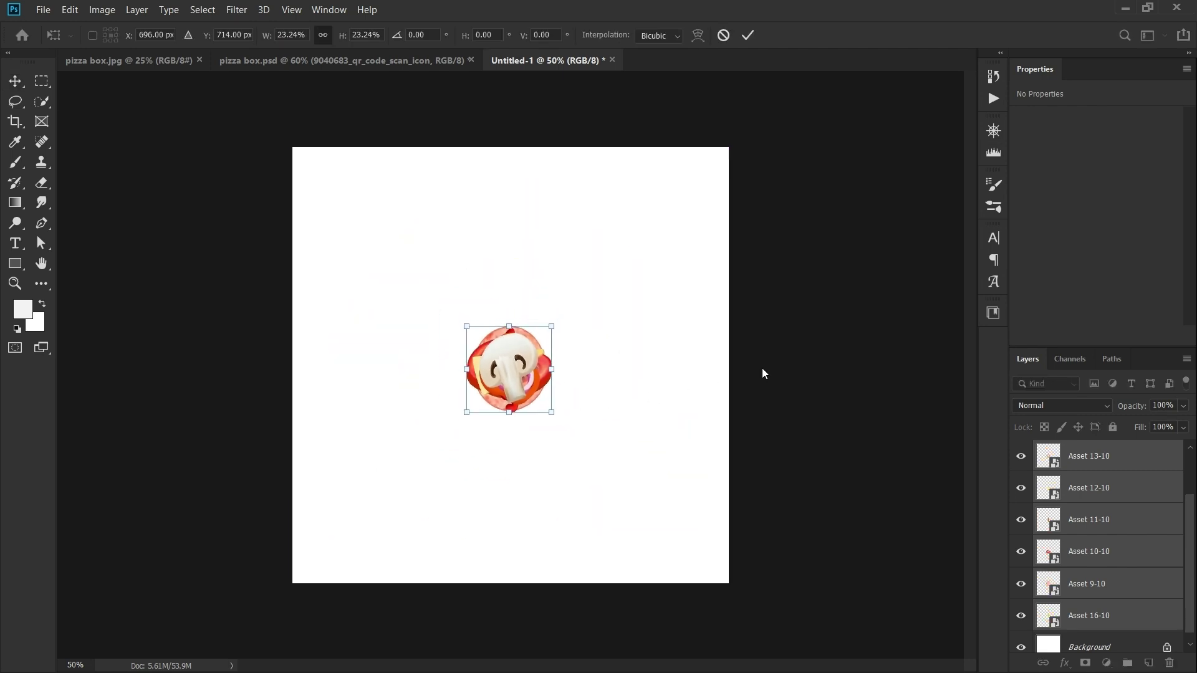
{"action": "key", "text": "Return"}
Pull the mushroom, tomato, salami, cheese and onion ring out of the ingredient stack to separate areas of the canvas
{"action": "scroll", "coordinate": [559, 374], "scroll_direction": "up", "scroll_amount": 2}
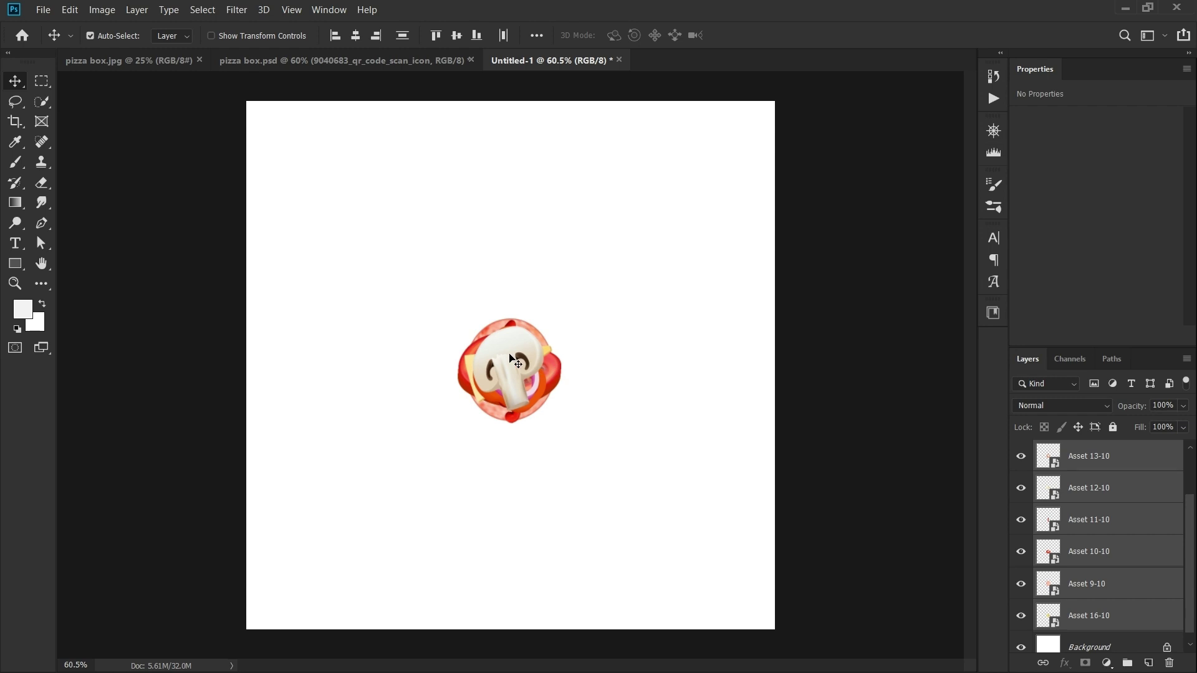
{"action": "left_click_drag", "start_coordinate": [515, 356], "coordinate": [345, 167]}
{"action": "left_click", "coordinate": [842, 342]}
{"action": "left_click_drag", "start_coordinate": [620, 268], "coordinate": [364, 314]}
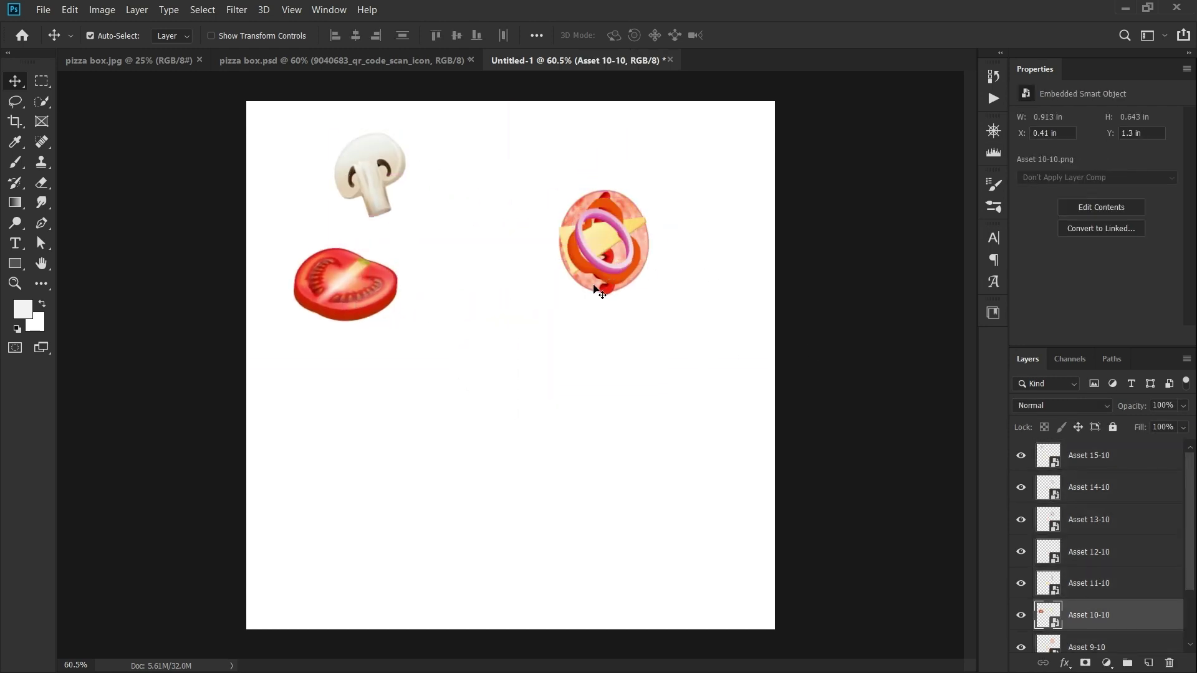
{"action": "left_click_drag", "start_coordinate": [601, 286], "coordinate": [441, 481]}
{"action": "left_click_drag", "start_coordinate": [586, 231], "coordinate": [680, 156]}
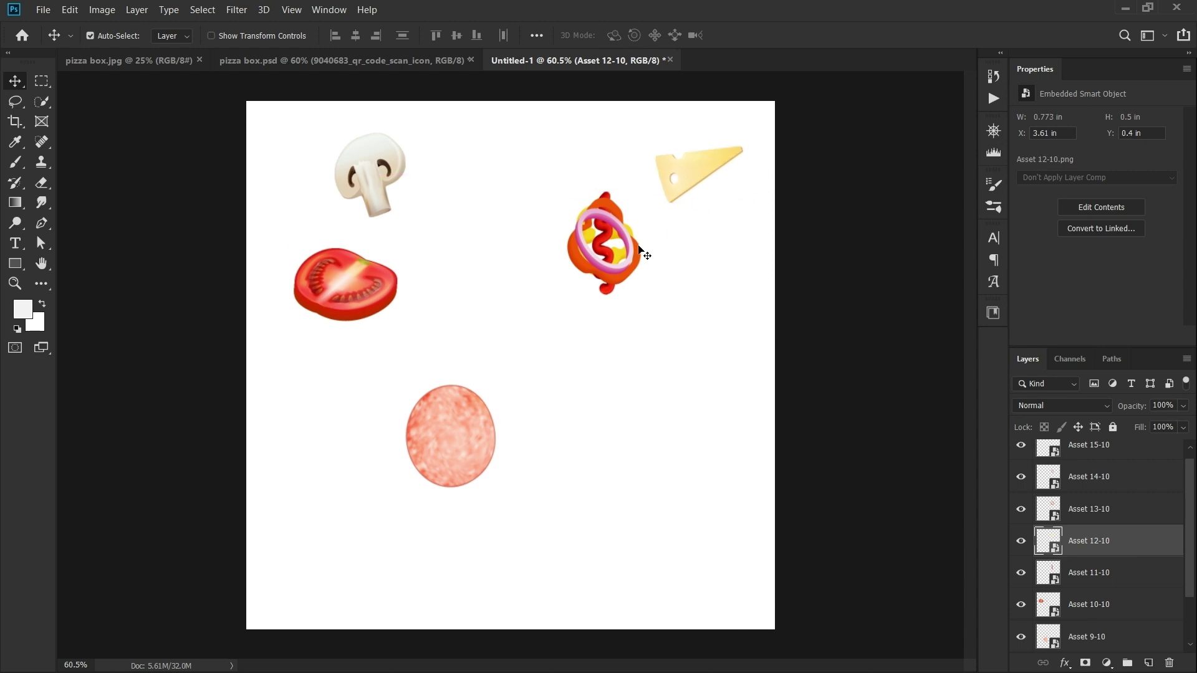
{"action": "left_click_drag", "start_coordinate": [617, 267], "coordinate": [717, 592]}
Spread out the remaining ingredients, with the yellow pepper near the lower-left corner, the tomato upper left, and the salami, mushroom and orange pepper mid-canvas
{"action": "left_click_drag", "start_coordinate": [523, 421], "coordinate": [649, 440]}
{"action": "left_click_drag", "start_coordinate": [412, 473], "coordinate": [314, 546]}
{"action": "left_click_drag", "start_coordinate": [589, 265], "coordinate": [462, 344]}
{"action": "left_click_drag", "start_coordinate": [616, 242], "coordinate": [566, 166]}
{"action": "mouse_move", "coordinate": [360, 159]}
{"action": "left_mouse_down"}
{"action": "mouse_move", "coordinate": [270, 117]}
{"action": "mouse_move", "coordinate": [522, 213]}
{"action": "mouse_move", "coordinate": [575, 378]}
{"action": "left_mouse_up"}
{"action": "left_click_drag", "start_coordinate": [352, 497], "coordinate": [457, 379]}
{"action": "left_click_drag", "start_coordinate": [358, 297], "coordinate": [332, 193]}
{"action": "left_click_drag", "start_coordinate": [452, 305], "coordinate": [291, 583]}
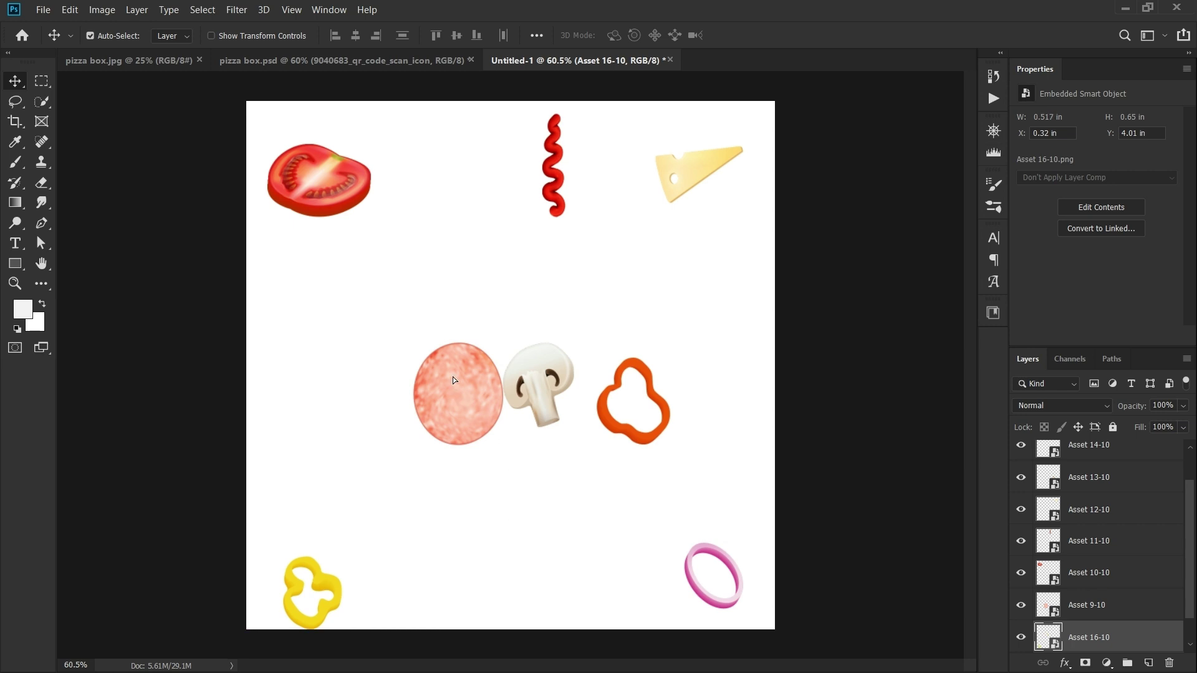
Duplicate the mushroom and orange pepper ring into empty areas, and move the salami and cheese higher on the canvas
{"action": "left_click_drag", "start_coordinate": [452, 377], "coordinate": [468, 296]}
{"action": "left_click_drag", "start_coordinate": [519, 385], "coordinate": [456, 415]}
{"action": "left_click_drag", "start_coordinate": [631, 440], "coordinate": [497, 534]}
{"action": "left_click_drag", "start_coordinate": [471, 417], "coordinate": [359, 364]}
{"action": "left_click_drag", "start_coordinate": [445, 294], "coordinate": [468, 190]}
{"action": "left_click_drag", "start_coordinate": [497, 386], "coordinate": [552, 386]}
{"action": "left_click_drag", "start_coordinate": [696, 176], "coordinate": [690, 155]}
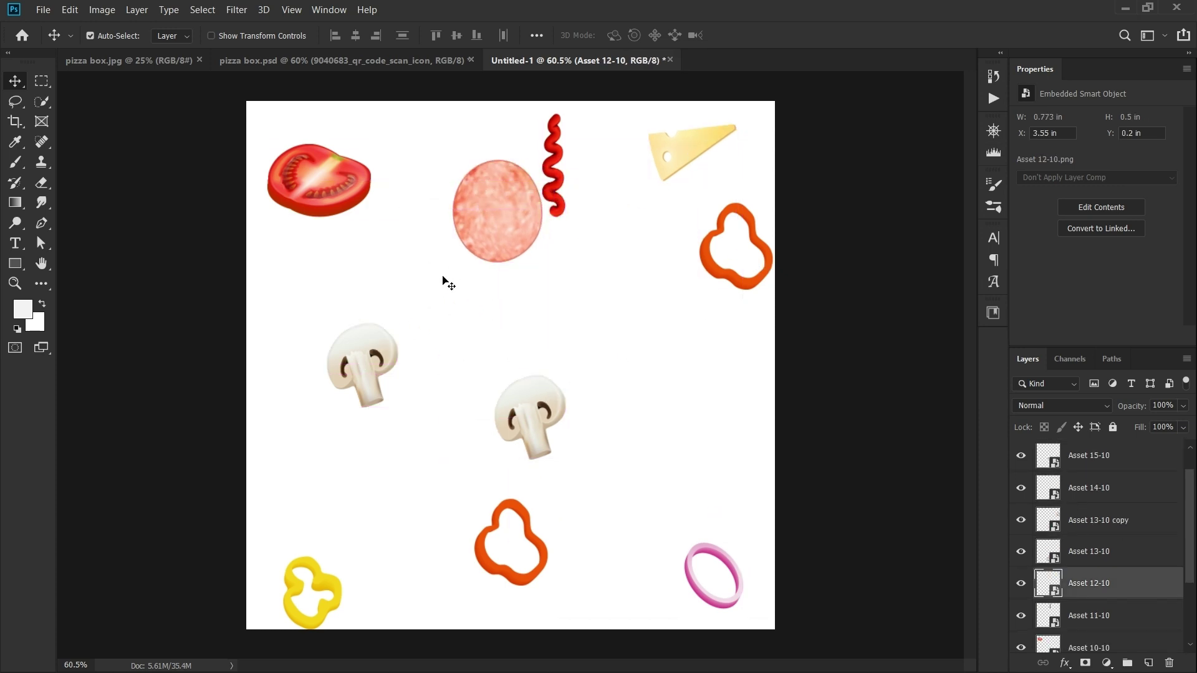
{"action": "left_click", "coordinate": [385, 350], "text": "alt"}
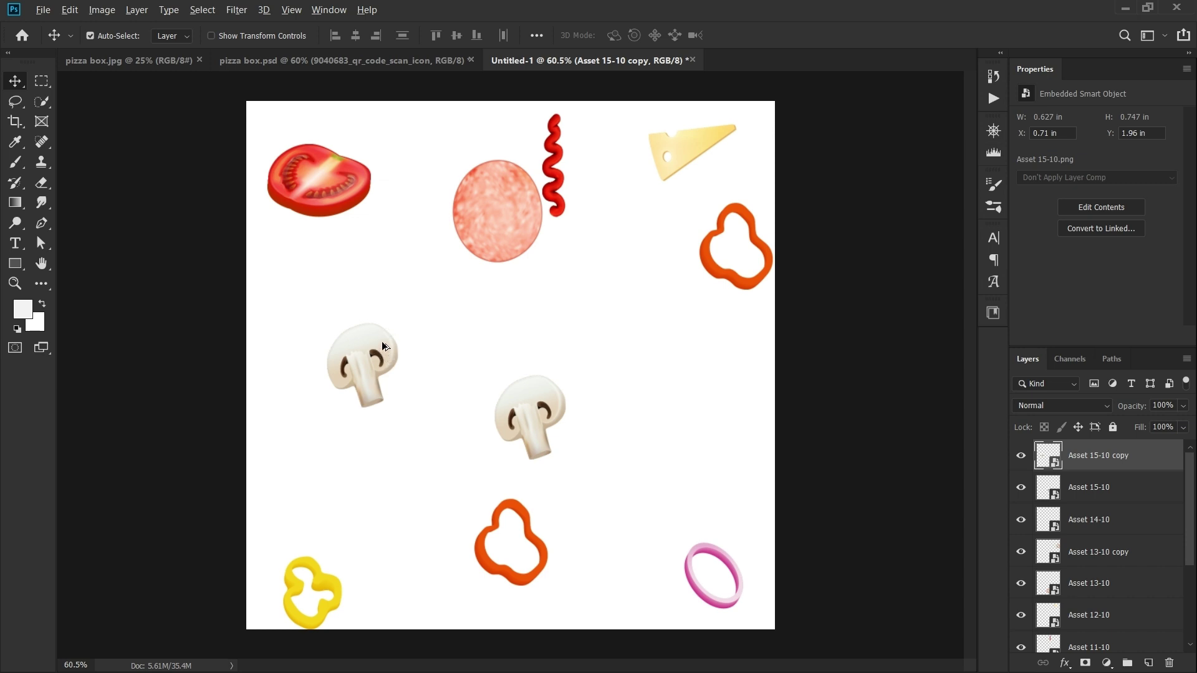
{"action": "left_click_drag", "start_coordinate": [383, 347], "coordinate": [576, 306]}
{"action": "key", "text": "ctrl+z"}
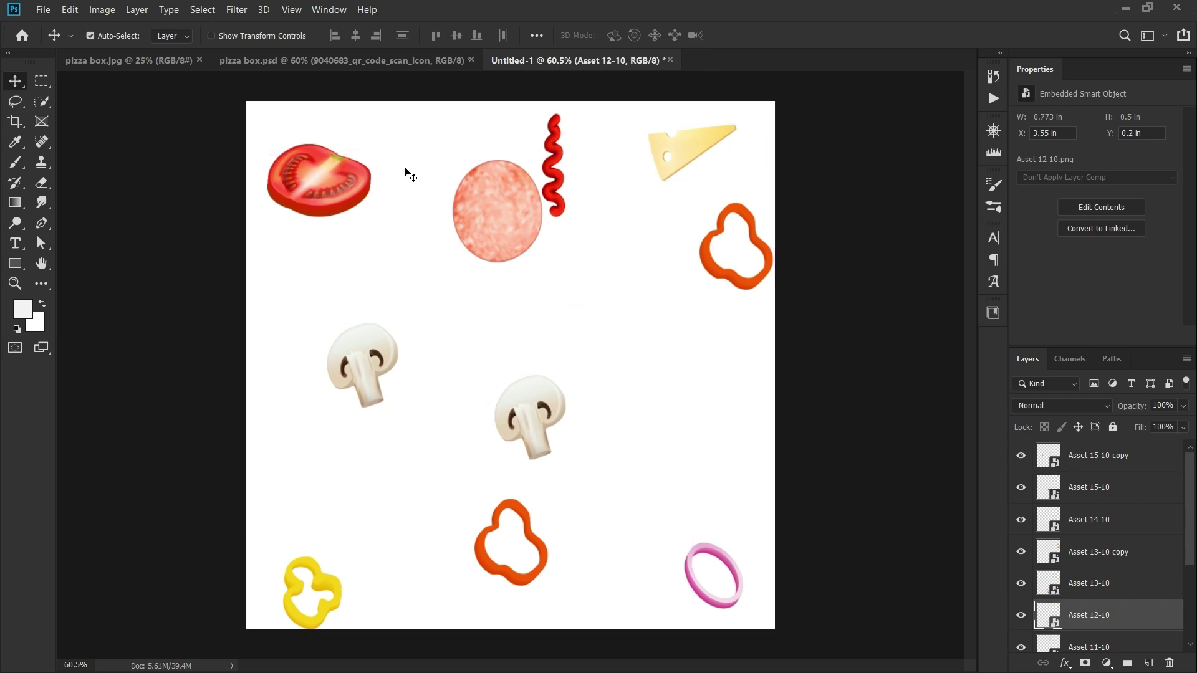
Shift the salami down and left, the red curl partly past the canvas's upper edge, and the tomato closer to the upper-left corner
{"action": "left_click_drag", "start_coordinate": [496, 188], "coordinate": [448, 216]}
{"action": "left_click_drag", "start_coordinate": [541, 177], "coordinate": [541, 148]}
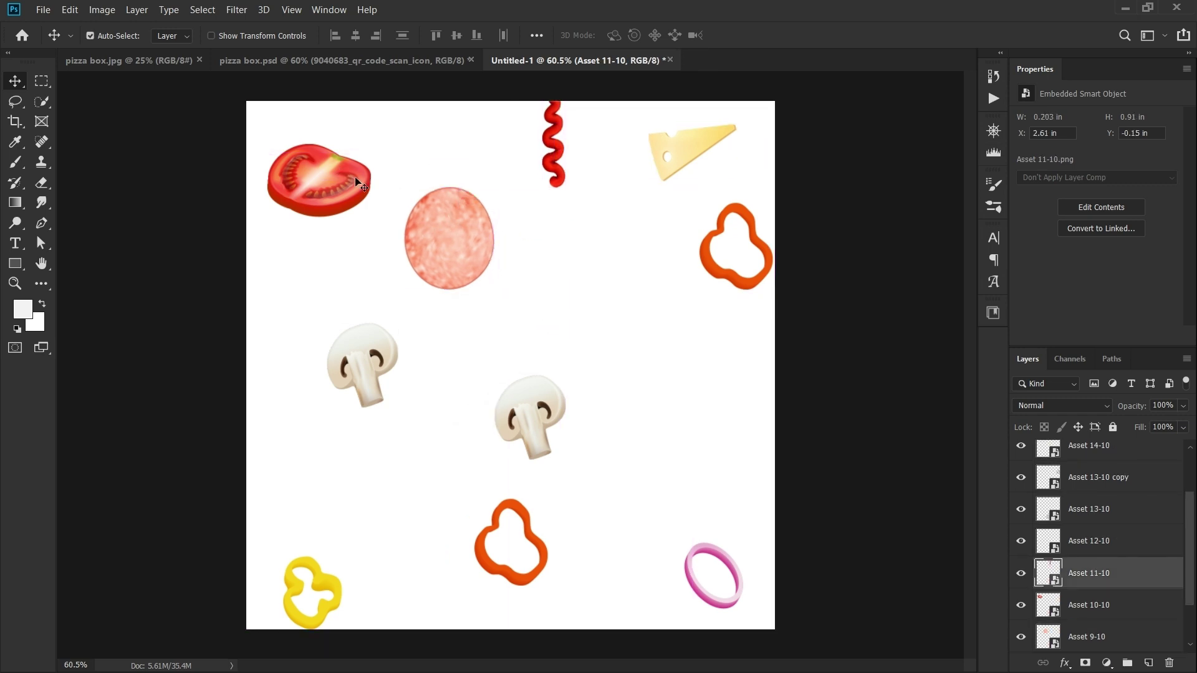
{"action": "left_click_drag", "start_coordinate": [358, 182], "coordinate": [348, 162]}
Unlock and delete the white Background layer so the ingredients sit on transparency, leaving no layer selected
{"action": "scroll", "coordinate": [1069, 492], "scroll_direction": "down", "scroll_amount": 2}
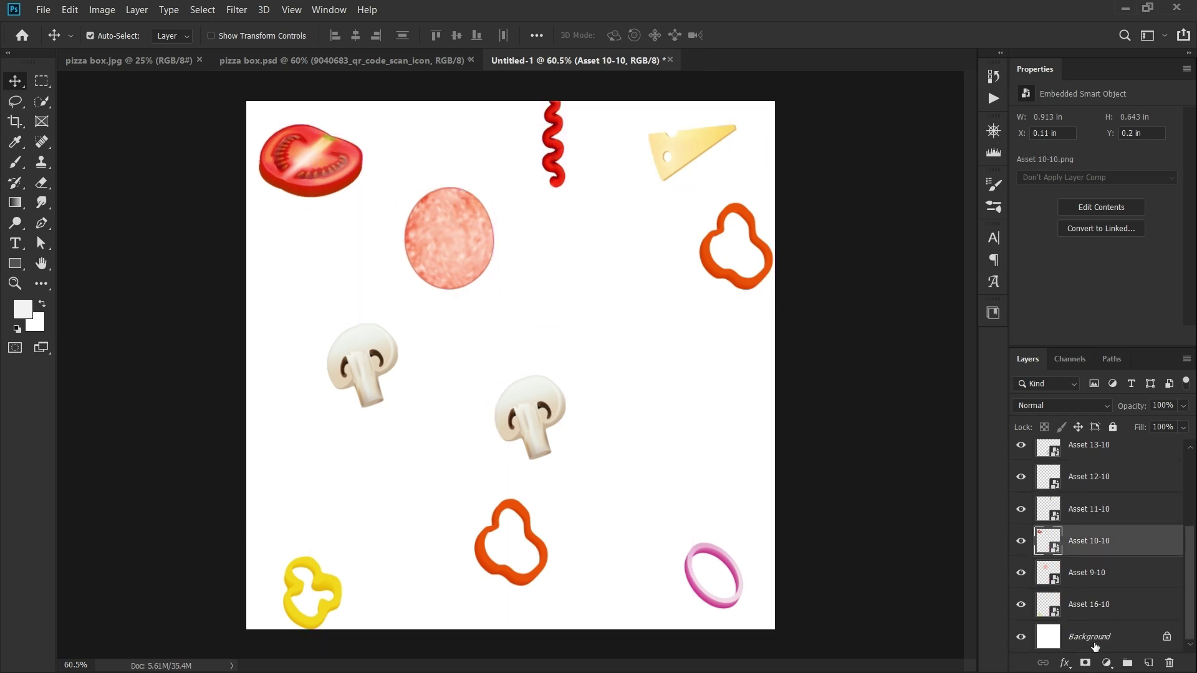
{"action": "left_click", "coordinate": [1178, 638]}
{"action": "left_click", "coordinate": [1166, 636]}
{"action": "left_click_drag", "start_coordinate": [1167, 636], "coordinate": [1169, 666]}
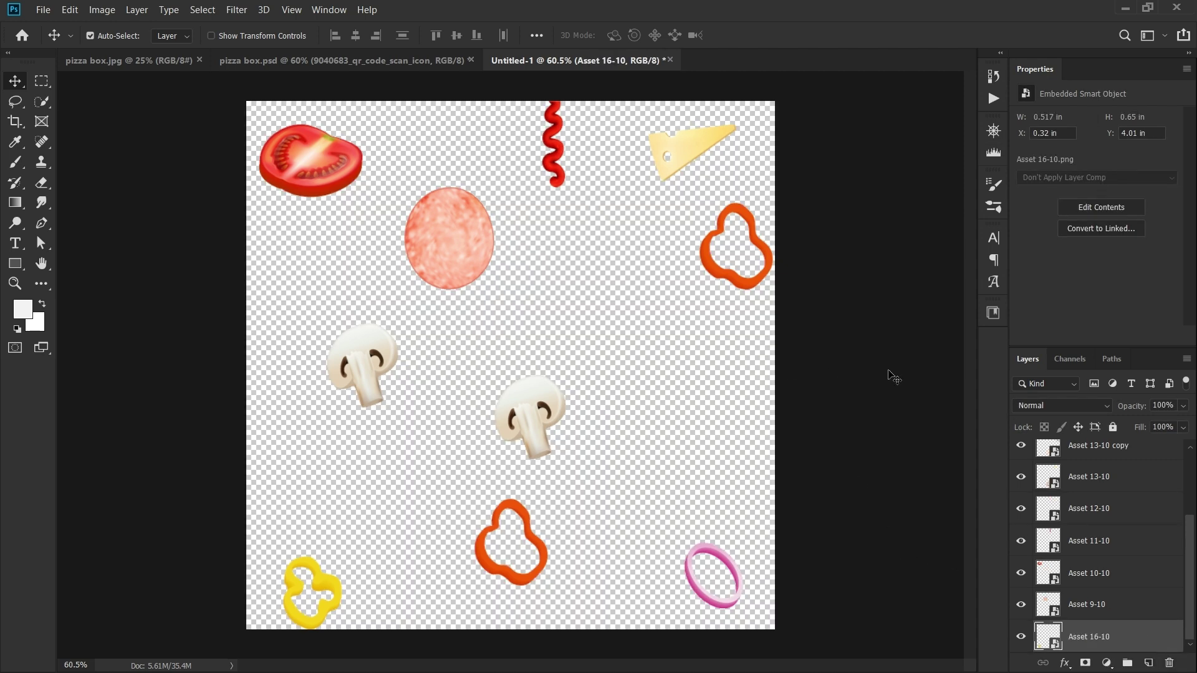
{"action": "left_click", "coordinate": [935, 417]}
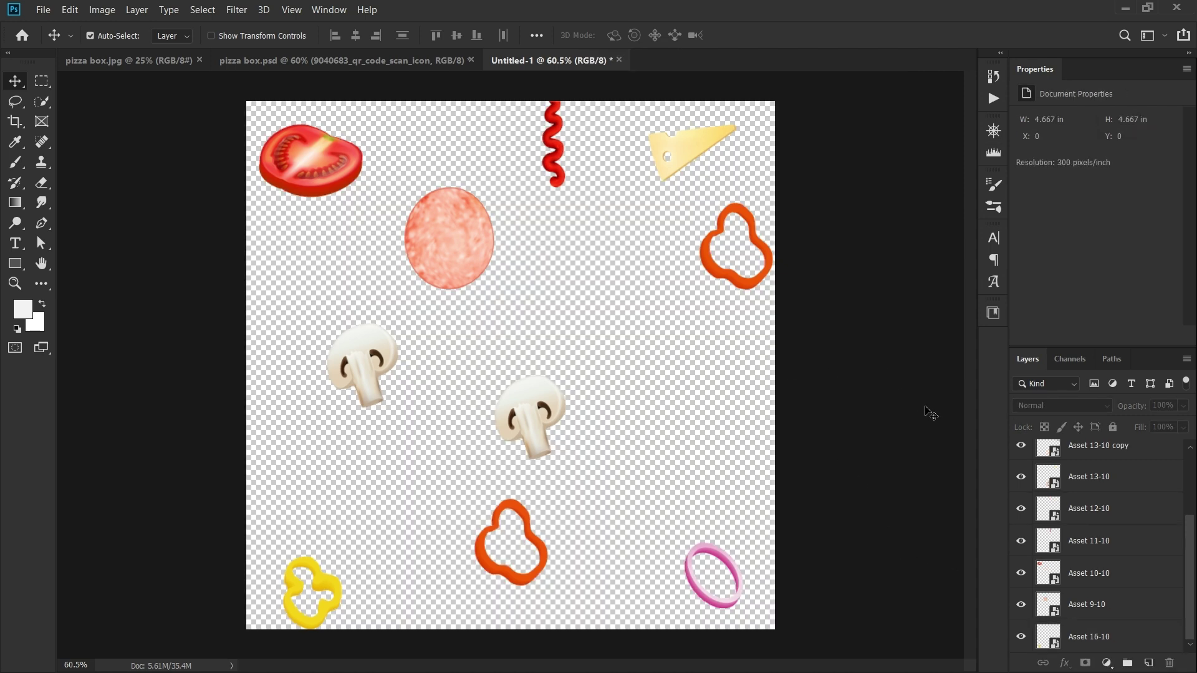
Define the ingredient arrangement as a pattern named 1
{"action": "left_click", "coordinate": [66, 7]}
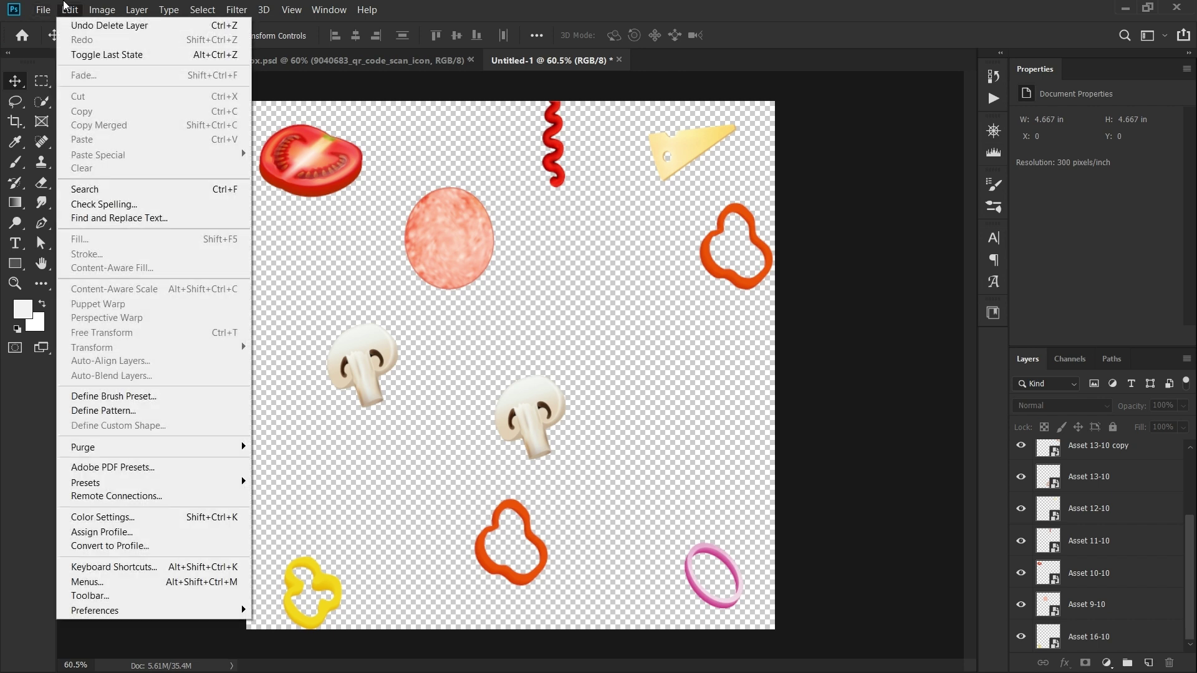
{"action": "left_click", "coordinate": [103, 410]}
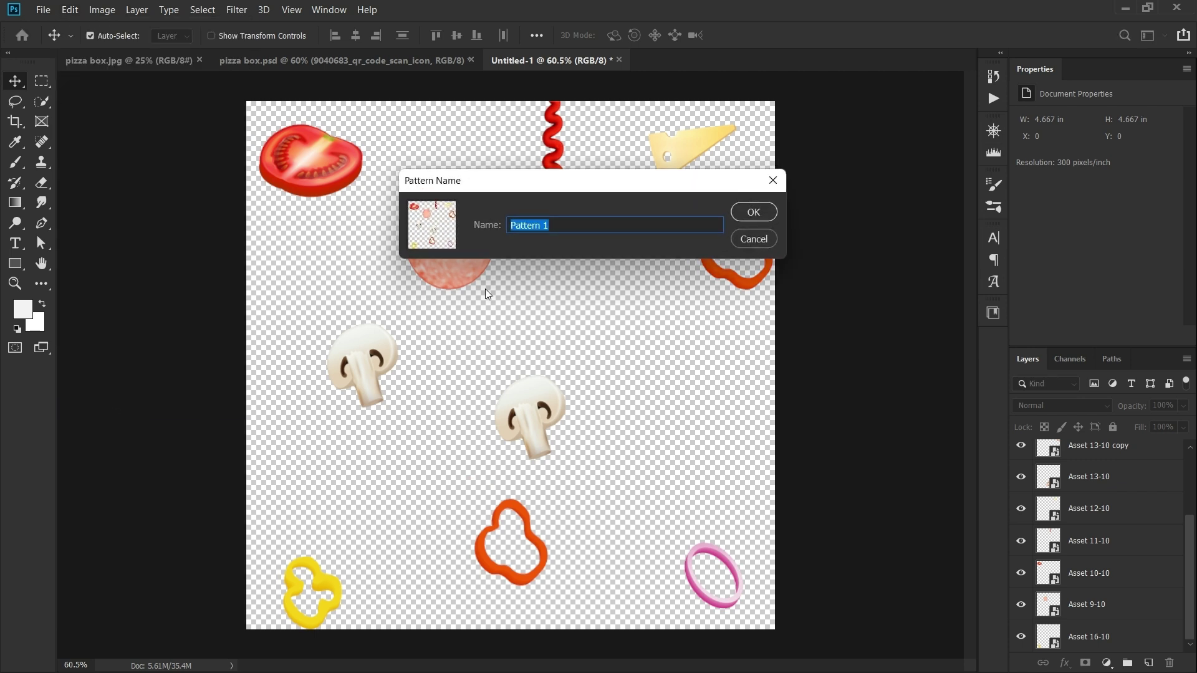
{"action": "type", "text": "1"}
{"action": "left_click", "coordinate": [753, 212]}
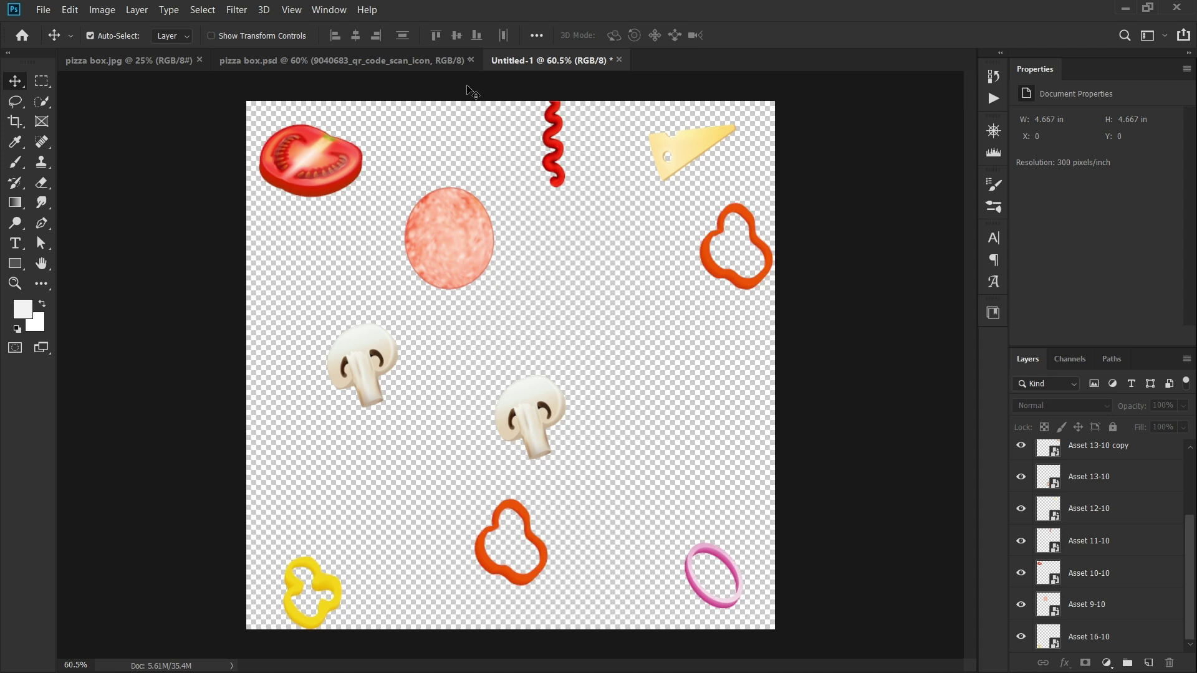
In pizza box.psd, hide the effects on the Color Fill 1 layer and unlock the layer
{"action": "left_click", "coordinate": [314, 57]}
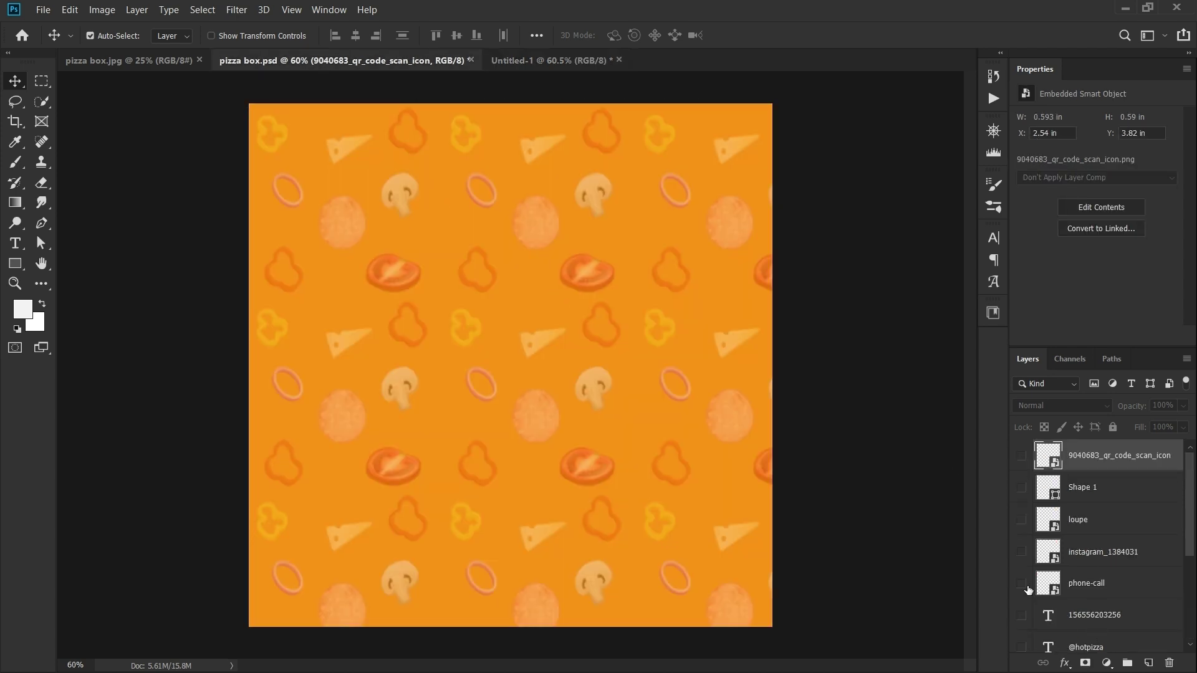
{"action": "scroll", "coordinate": [1069, 525], "scroll_direction": "down", "scroll_amount": 3}
{"action": "left_click", "coordinate": [1051, 599]}
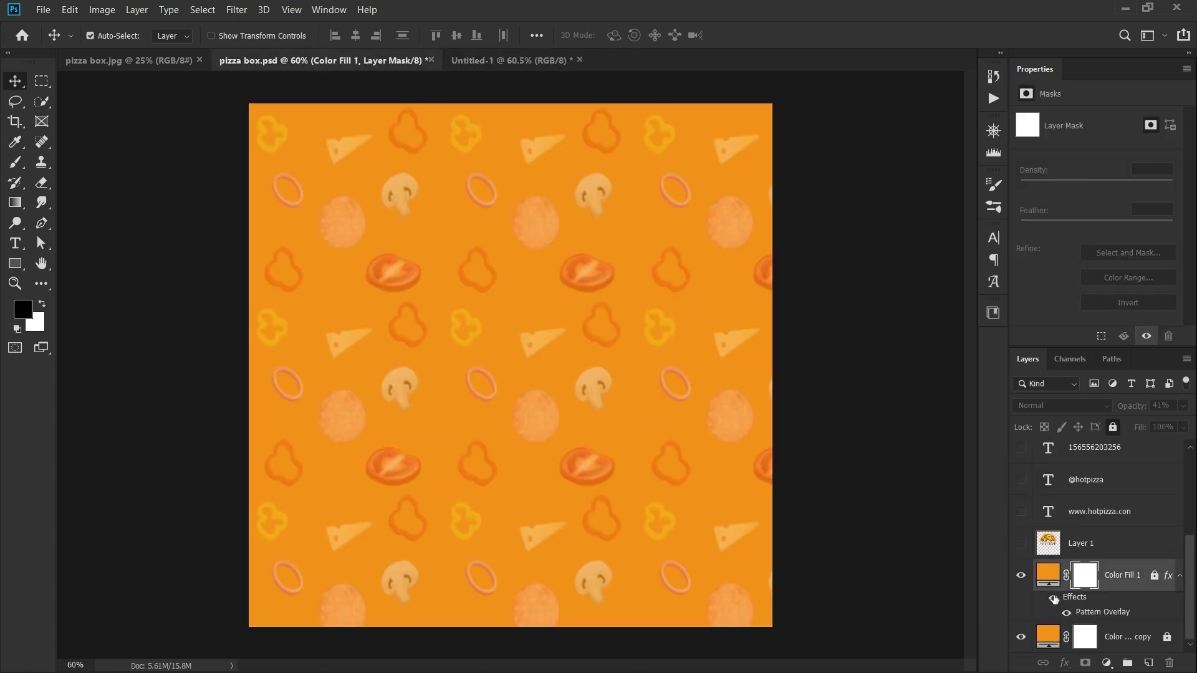
{"action": "left_click", "coordinate": [1053, 598]}
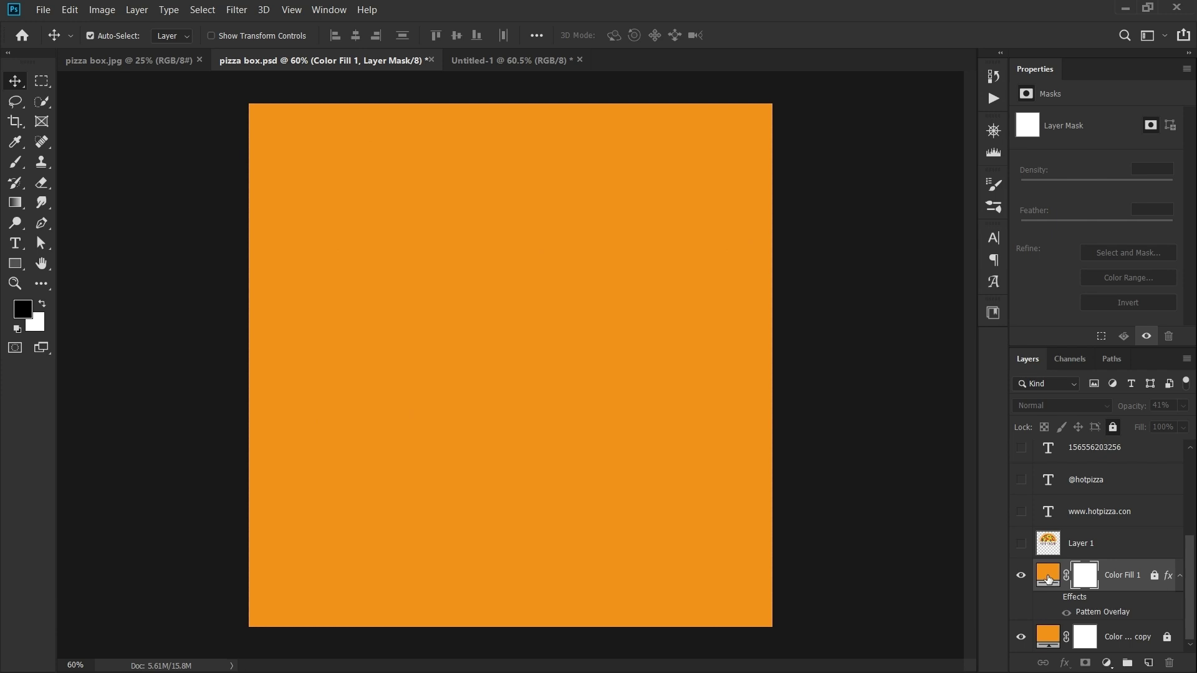
{"action": "left_click", "coordinate": [1154, 575]}
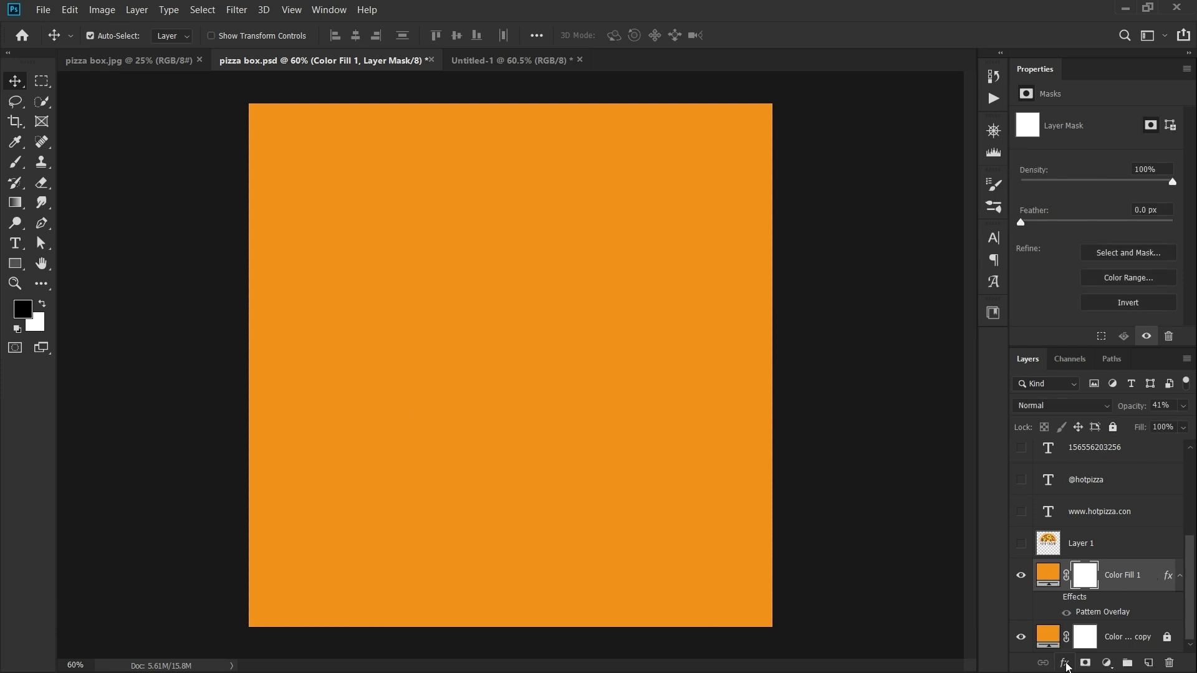
Switch Color Fill 1's pattern overlay to the newly defined ingredient pattern and show the layer's effects
{"action": "left_click", "coordinate": [1064, 663]}
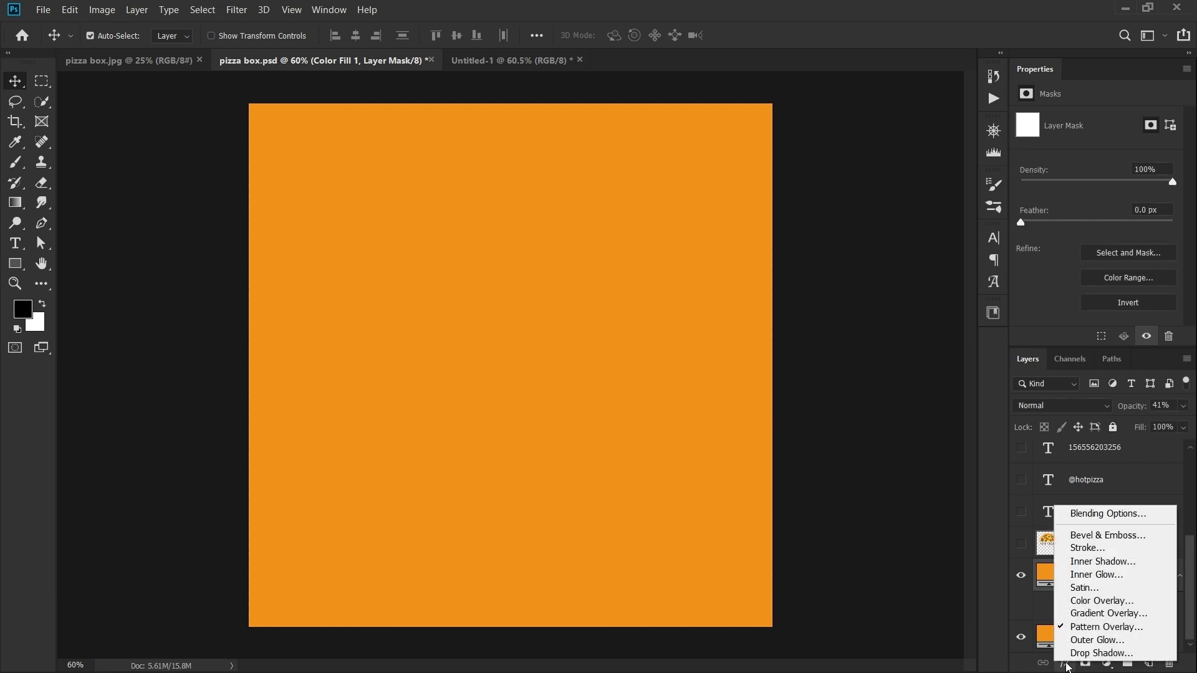
{"action": "left_click", "coordinate": [1095, 627]}
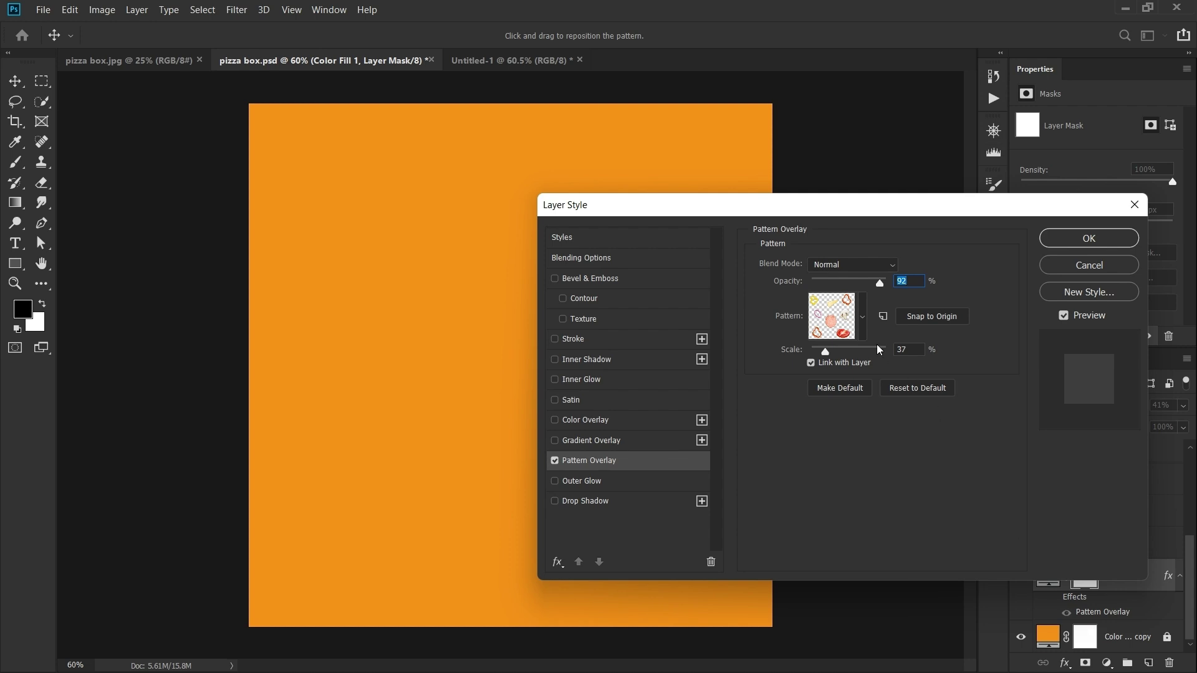
{"action": "left_click", "coordinate": [861, 317]}
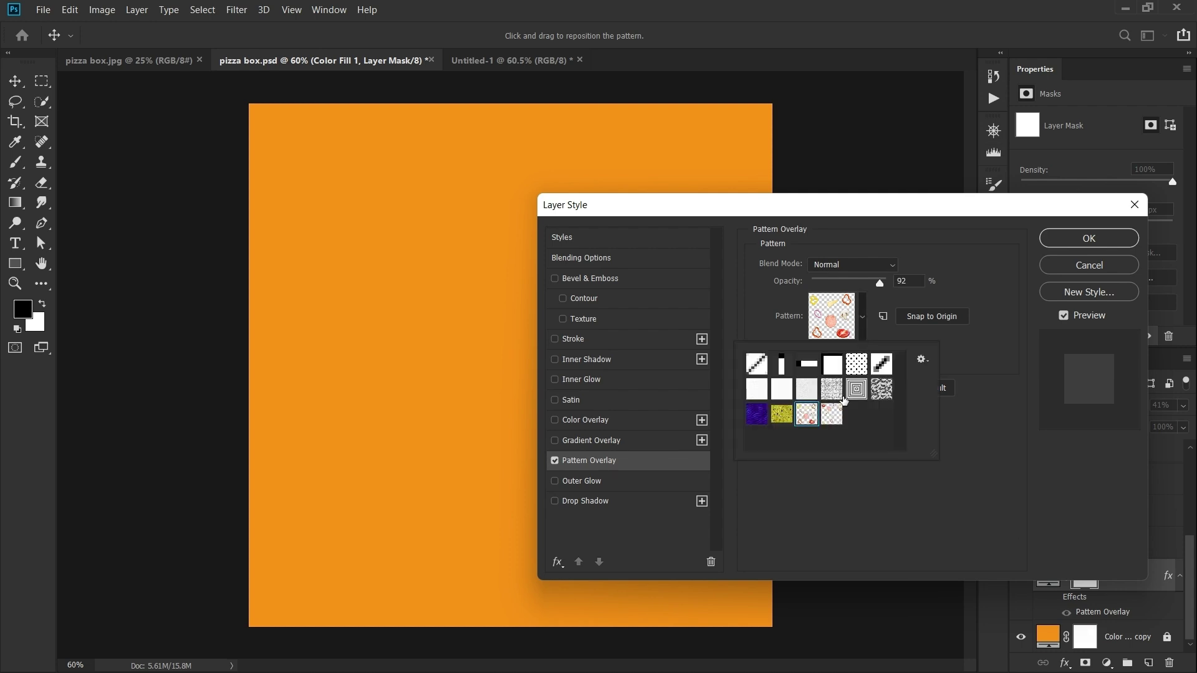
{"action": "left_click", "coordinate": [830, 418]}
{"action": "left_click", "coordinate": [1098, 237]}
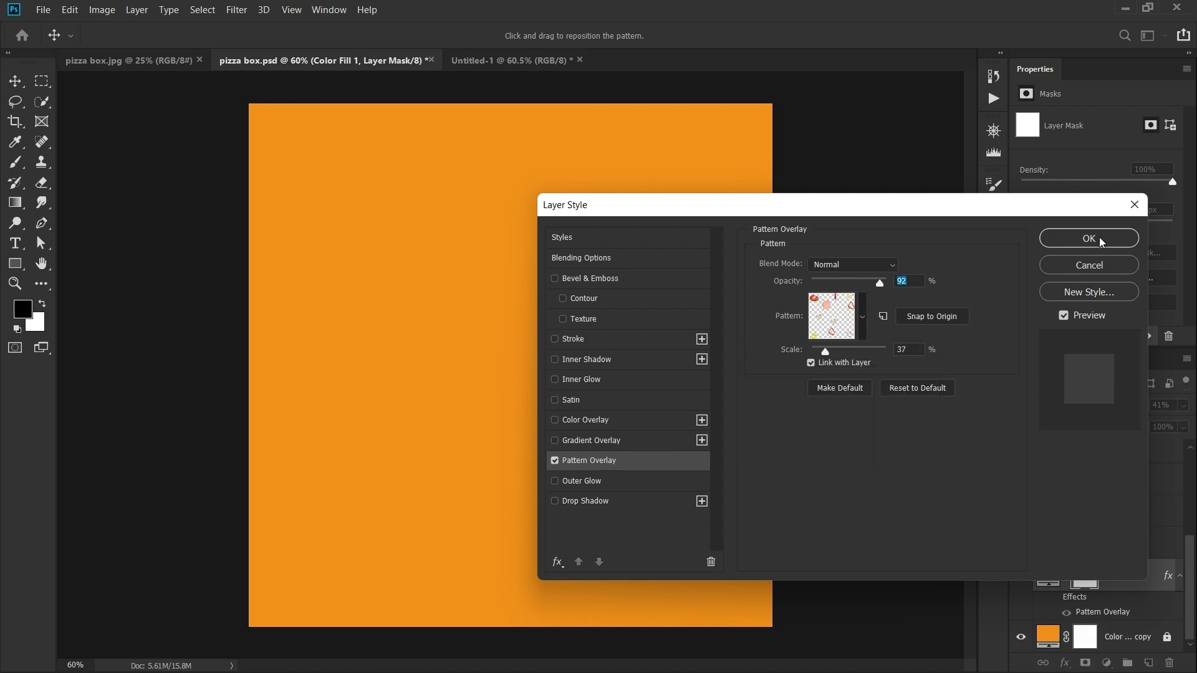
{"action": "left_click", "coordinate": [1098, 236]}
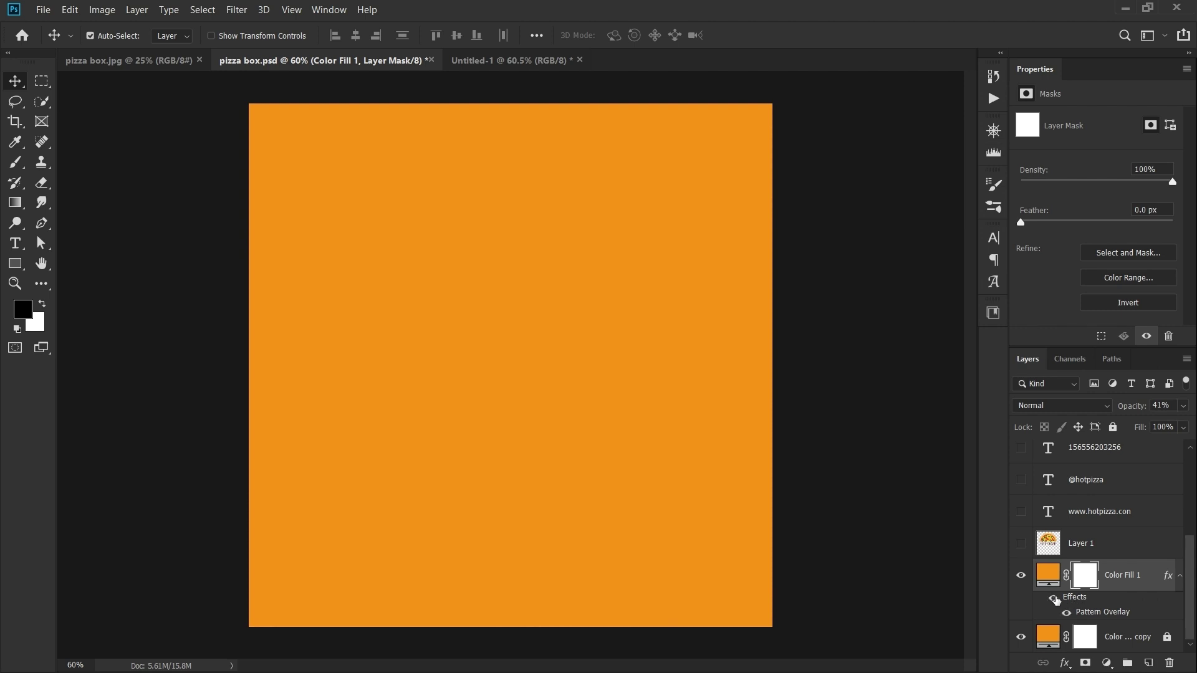
Try a 41% scale and 71% opacity for Color Fill 1's pattern overlay
{"action": "left_click", "coordinate": [1091, 611]}
{"action": "double_click", "coordinate": [1092, 611]}
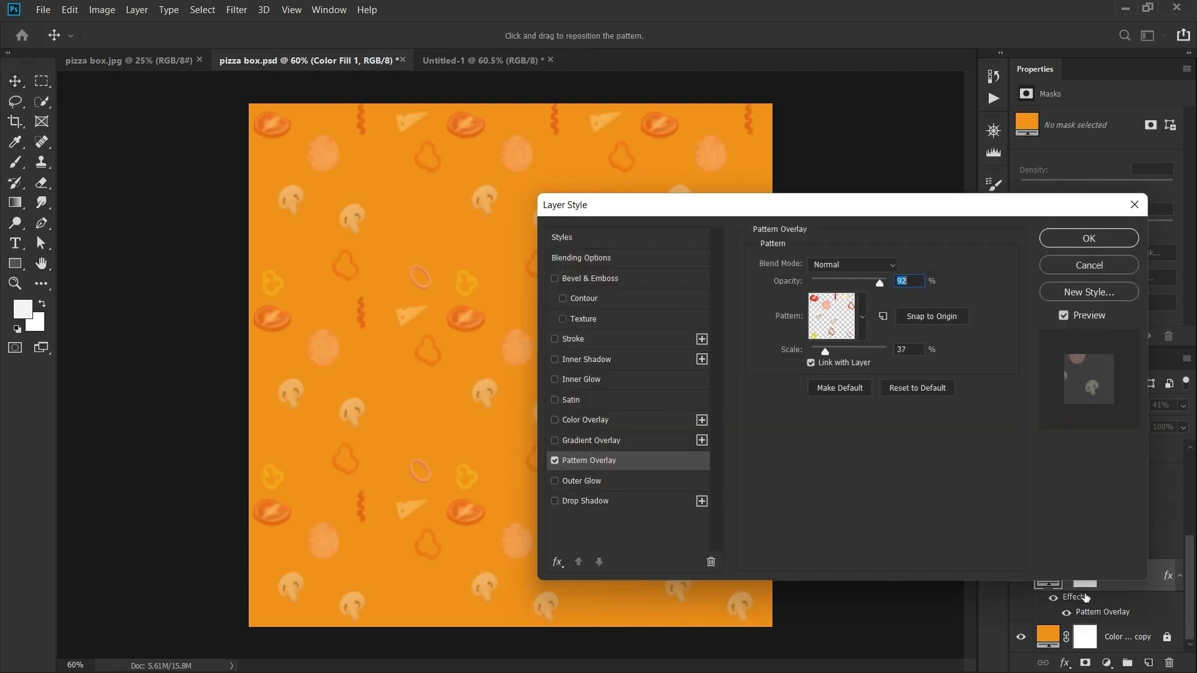
{"action": "left_click_drag", "start_coordinate": [855, 214], "coordinate": [975, 209]}
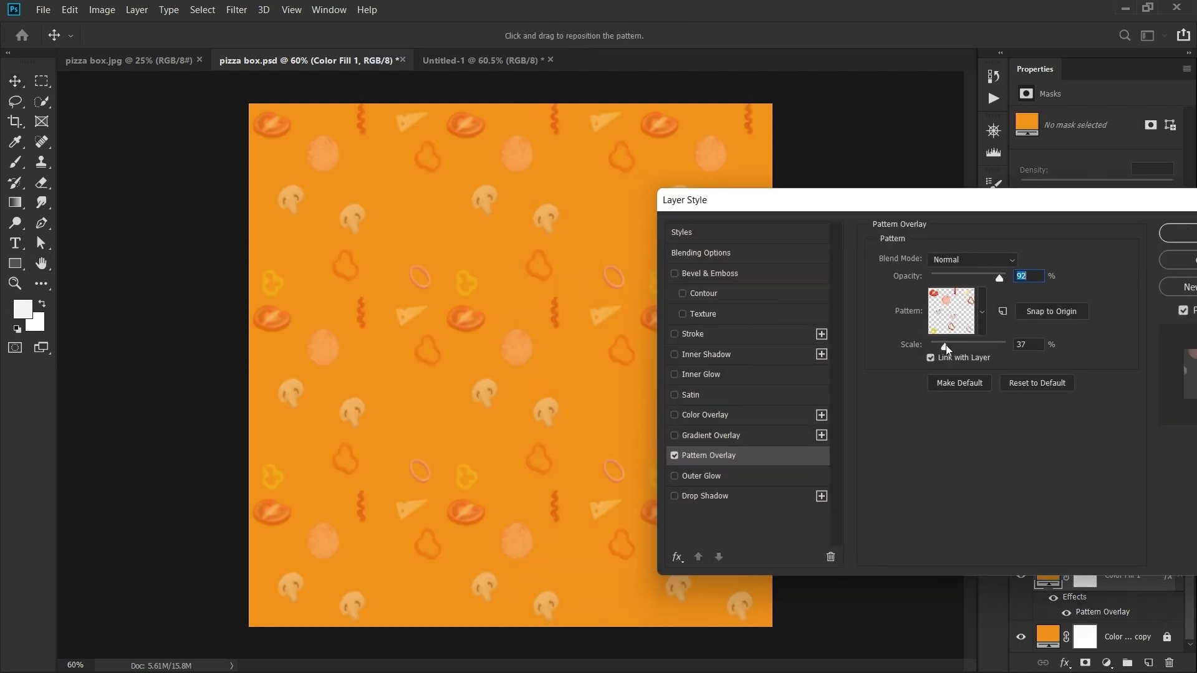
{"action": "mouse_move", "coordinate": [945, 348]}
{"action": "left_mouse_down"}
{"action": "mouse_move", "coordinate": [956, 349]}
{"action": "mouse_move", "coordinate": [947, 350]}
{"action": "left_mouse_up"}
{"action": "left_click_drag", "start_coordinate": [999, 278], "coordinate": [986, 285]}
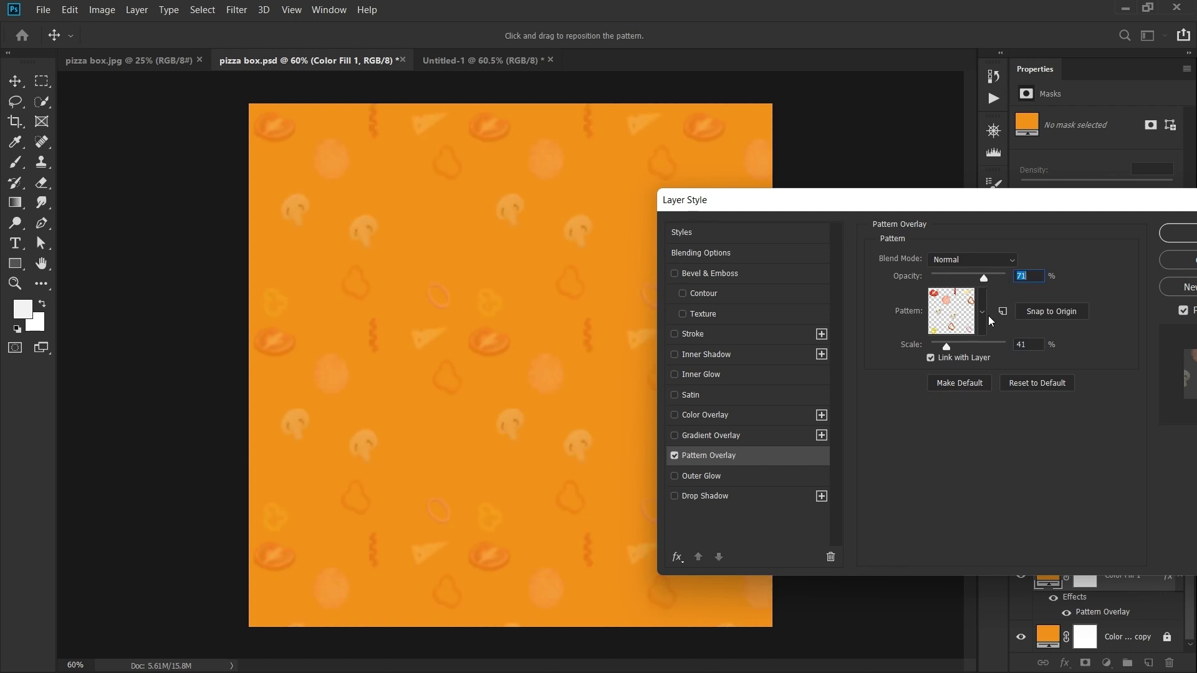
{"action": "left_click", "coordinate": [982, 312]}
{"action": "left_click", "coordinate": [982, 311]}
{"action": "key", "text": "Return"}
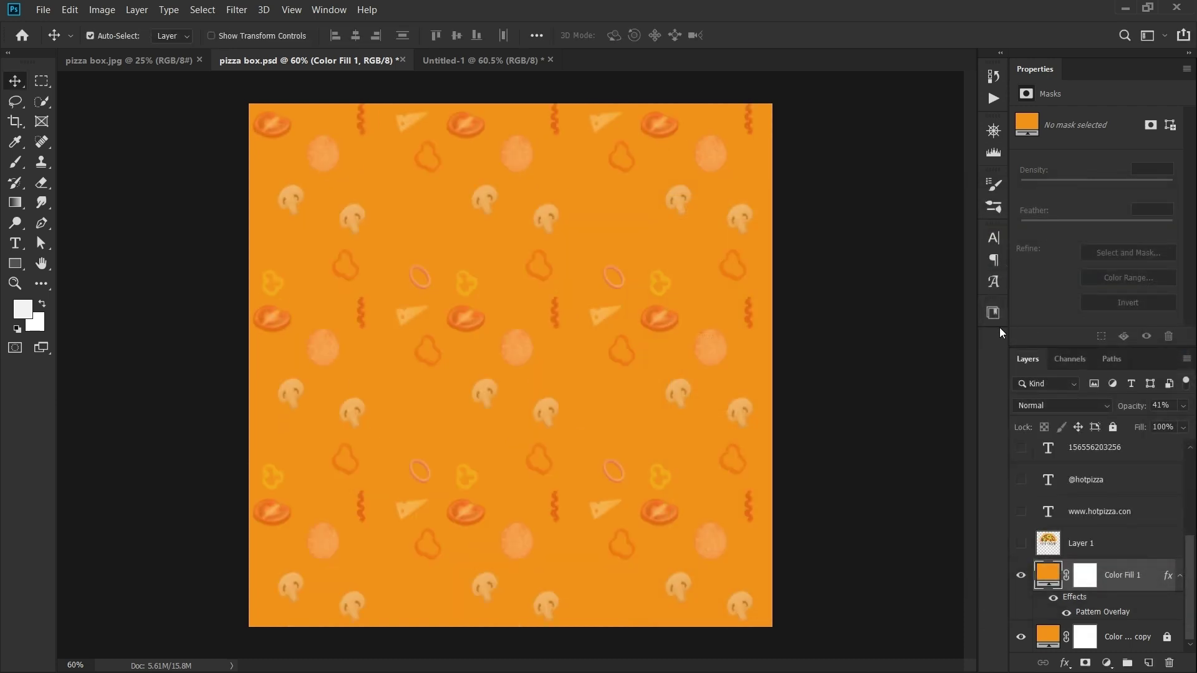
Revert Color Fill 1 to its earlier pattern overlay and locked, visible state, and show Layer 1 with the pizza artwork
{"action": "key", "text": "ctrl+comma"}
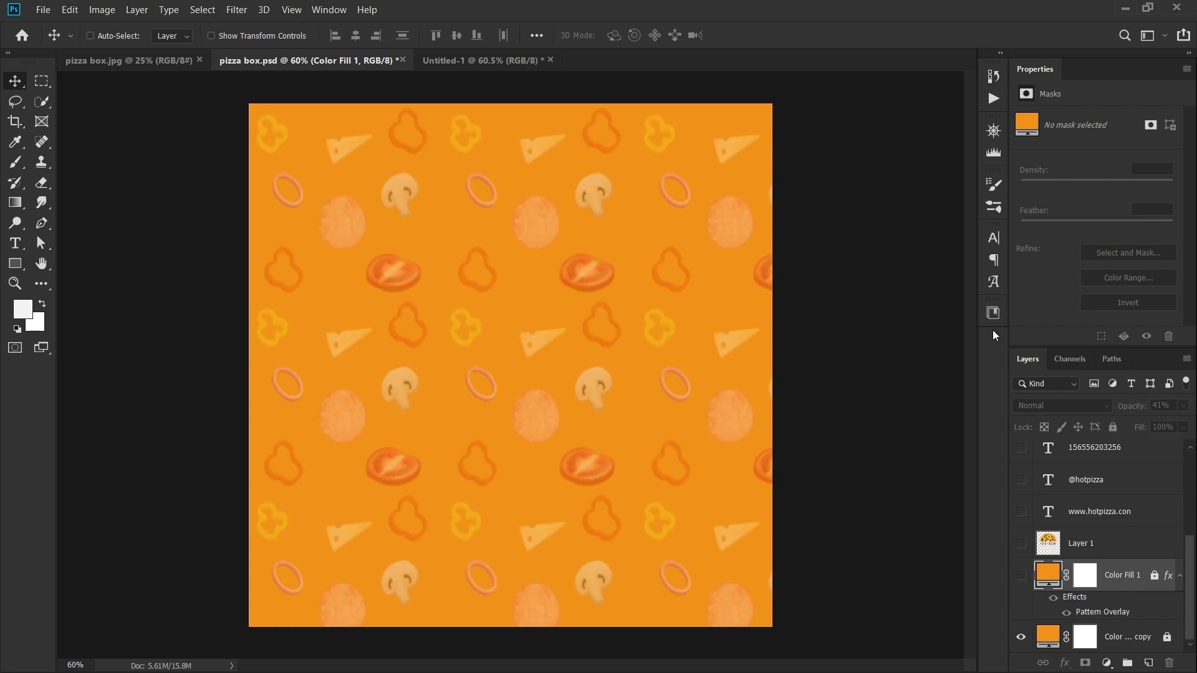
{"action": "key", "text": "ctrl+comma"}
{"action": "left_click", "coordinate": [1021, 544]}
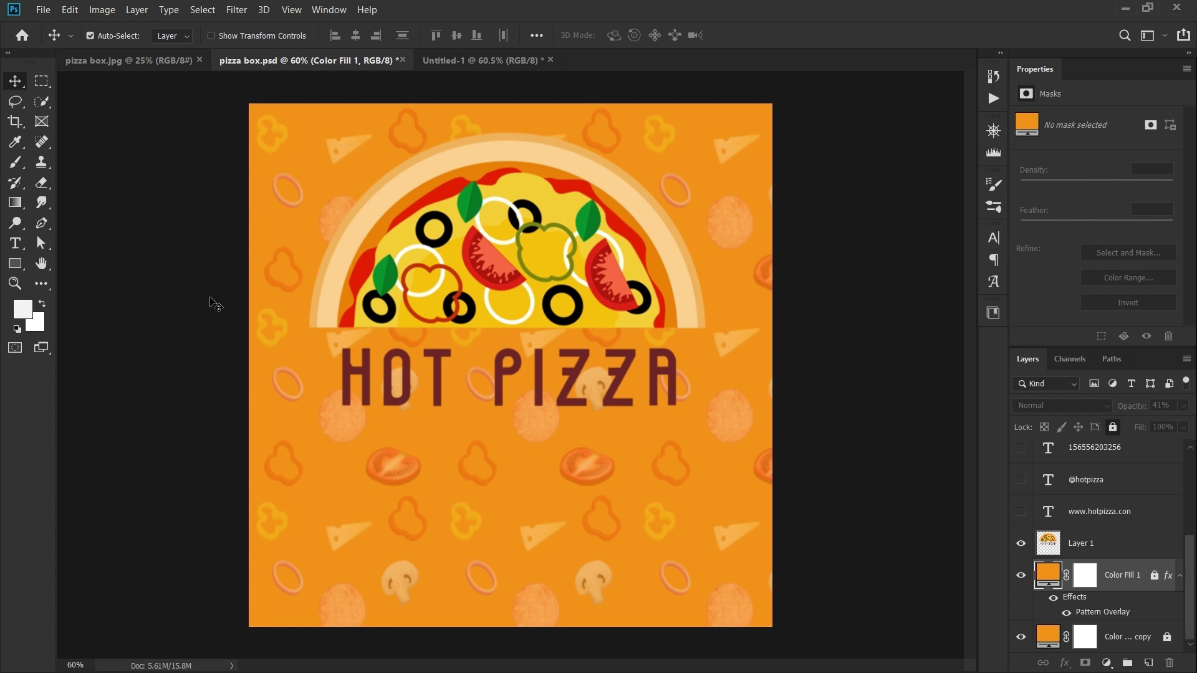
{"action": "scroll", "coordinate": [1025, 528], "scroll_direction": "up", "scroll_amount": 2}
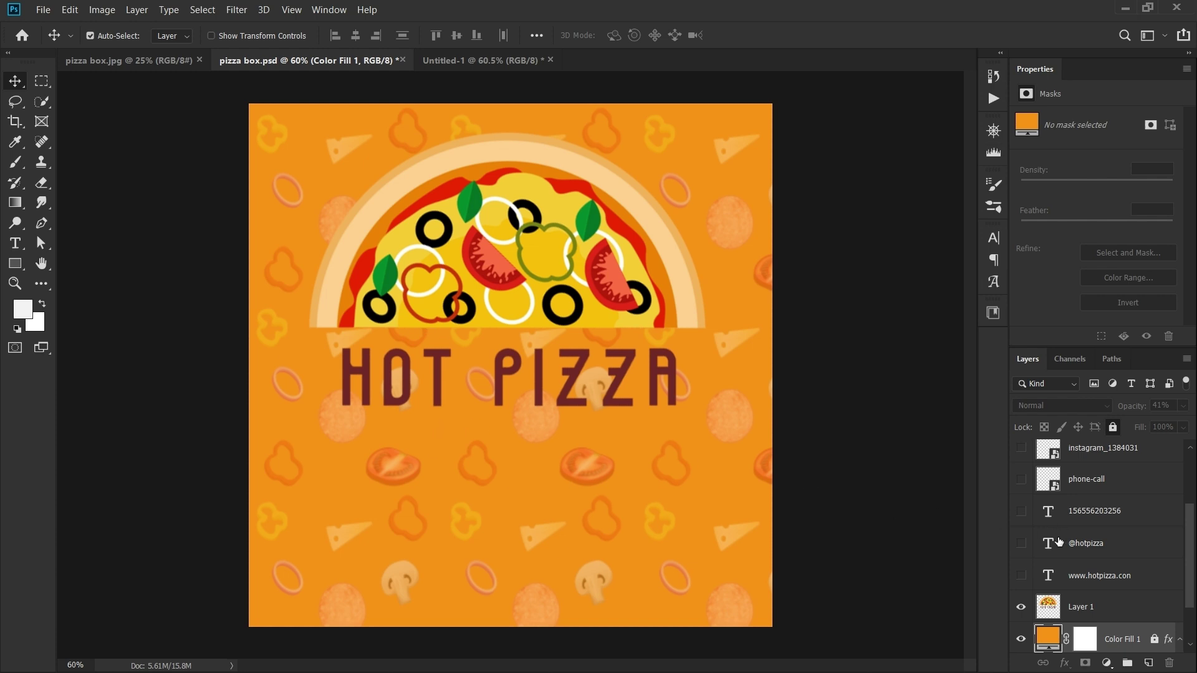
{"action": "left_click", "coordinate": [1020, 574]}
{"action": "scroll", "coordinate": [1035, 519], "scroll_direction": "up", "scroll_amount": 2}
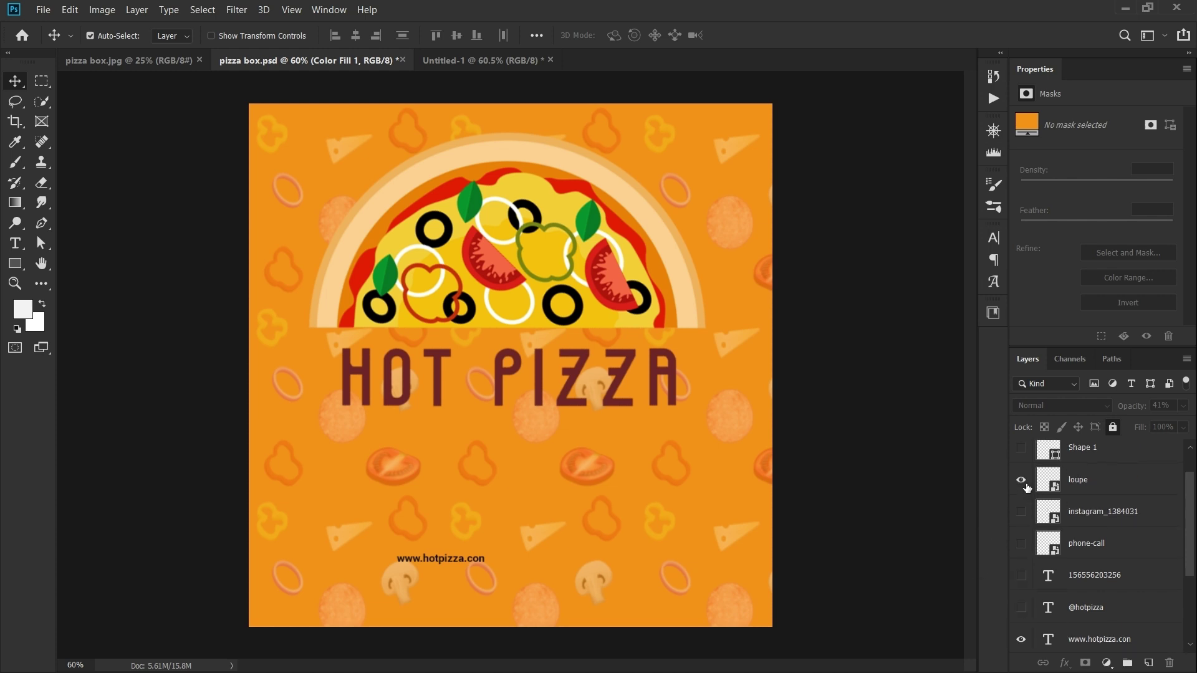
{"action": "scroll", "coordinate": [1027, 487], "scroll_direction": "down", "scroll_amount": 4}
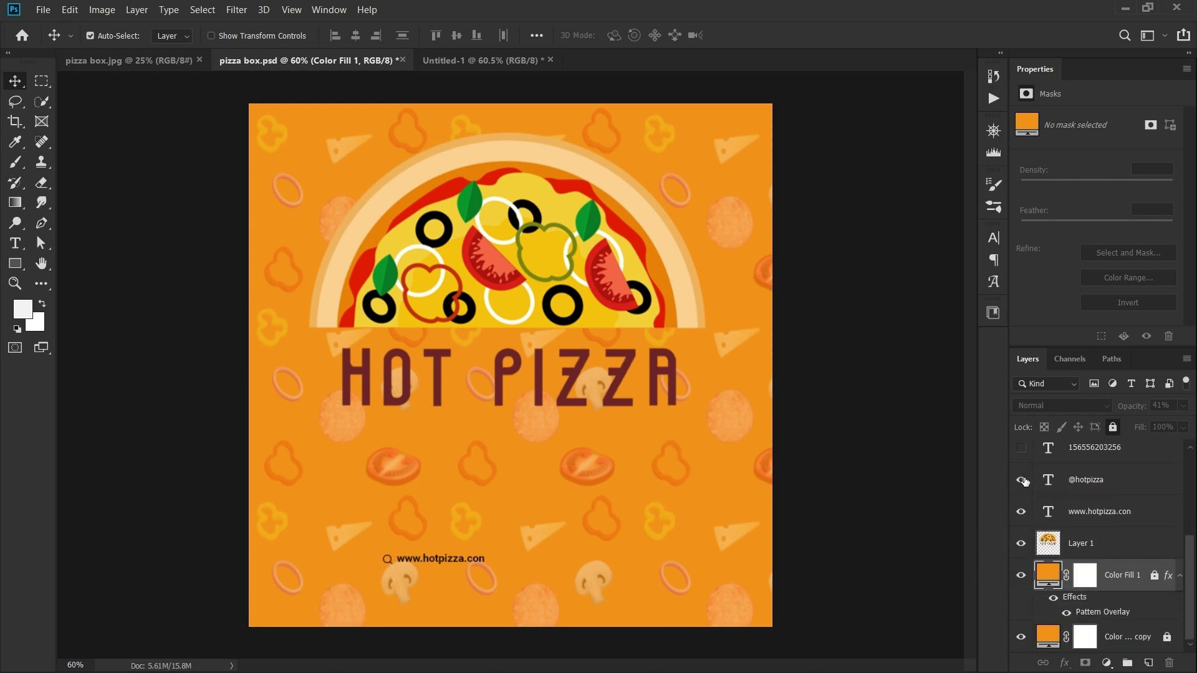
{"action": "left_click", "coordinate": [1021, 480]}
{"action": "scroll", "coordinate": [1028, 492], "scroll_direction": "up", "scroll_amount": 3}
{"action": "left_click", "coordinate": [1022, 481]}
Show the phone number text, the phone-call icon, the Shape 1 divider and the QR code icon layers
{"action": "scroll", "coordinate": [1033, 504], "scroll_direction": "down", "scroll_amount": 1}
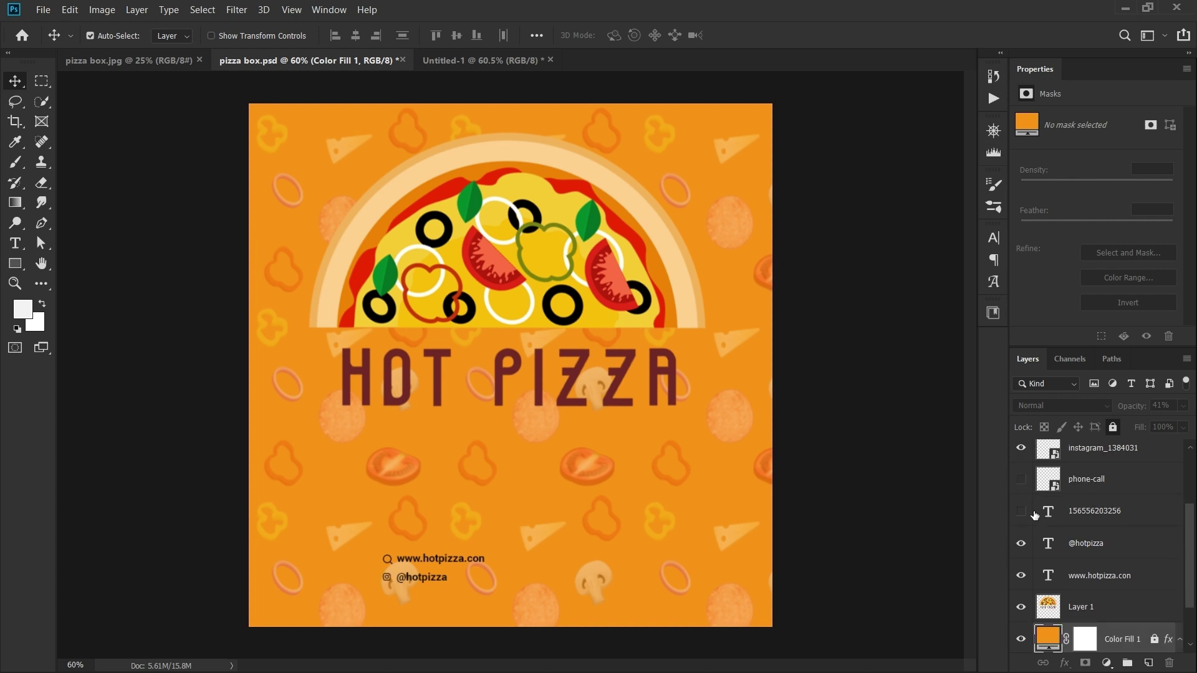
{"action": "left_click", "coordinate": [1021, 511]}
{"action": "scroll", "coordinate": [1035, 504], "scroll_direction": "up", "scroll_amount": 1}
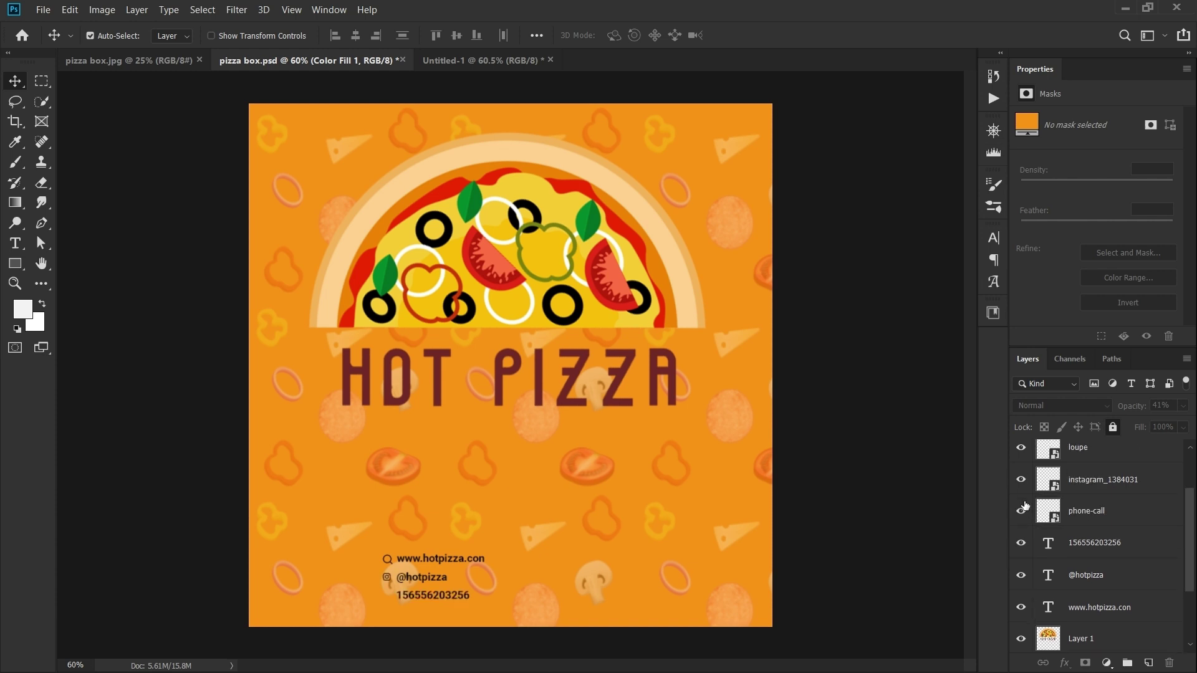
{"action": "left_click", "coordinate": [1021, 511]}
{"action": "scroll", "coordinate": [1036, 536], "scroll_direction": "up", "scroll_amount": 2}
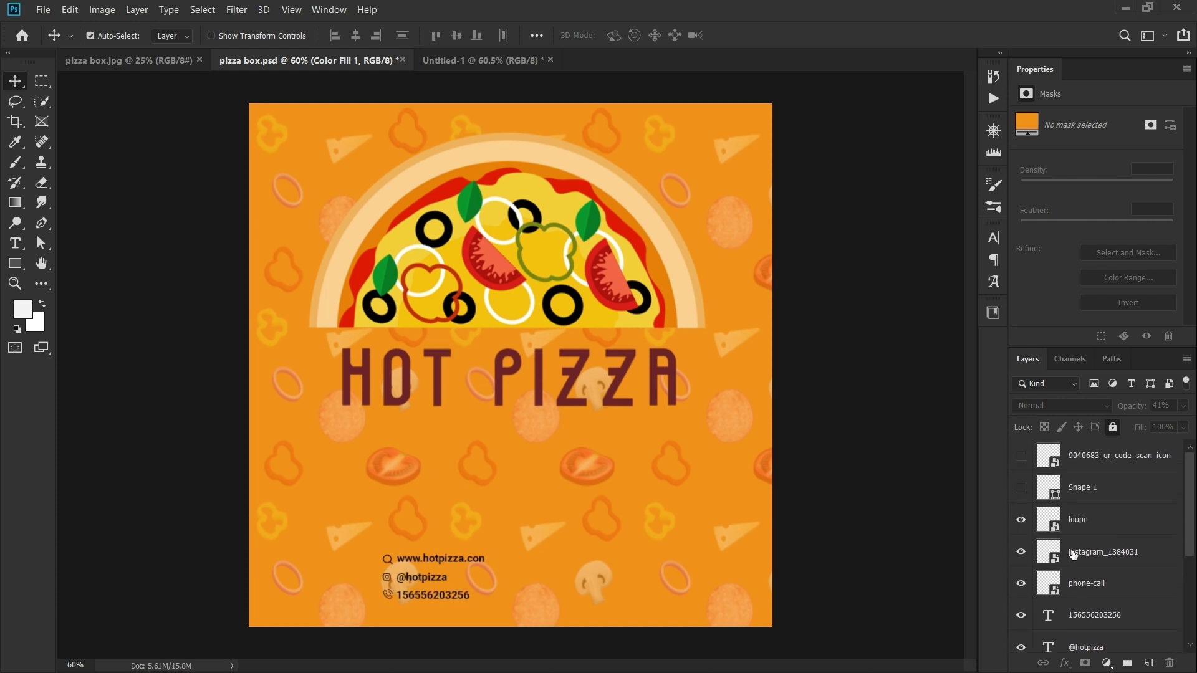
{"action": "left_click", "coordinate": [1021, 487]}
{"action": "left_click", "coordinate": [1021, 455]}
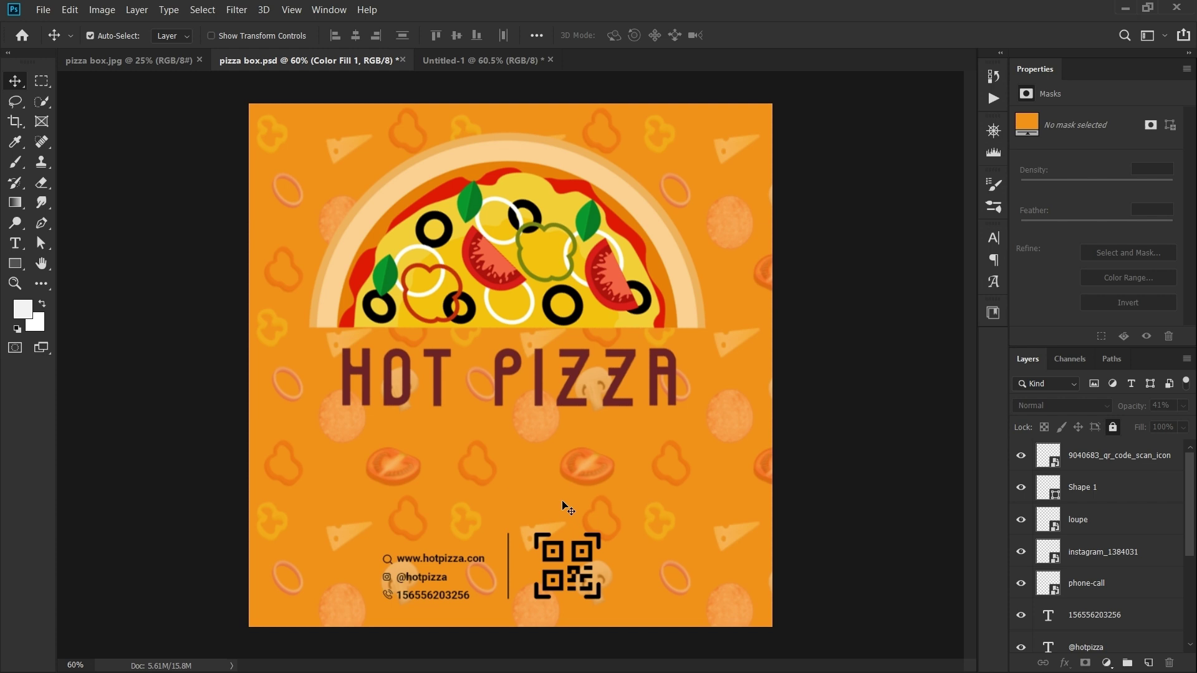
Try to save a JPEG copy named pizza box in the class project folder, replacing the existing file
{"action": "key", "text": "ctrl+shift+s"}
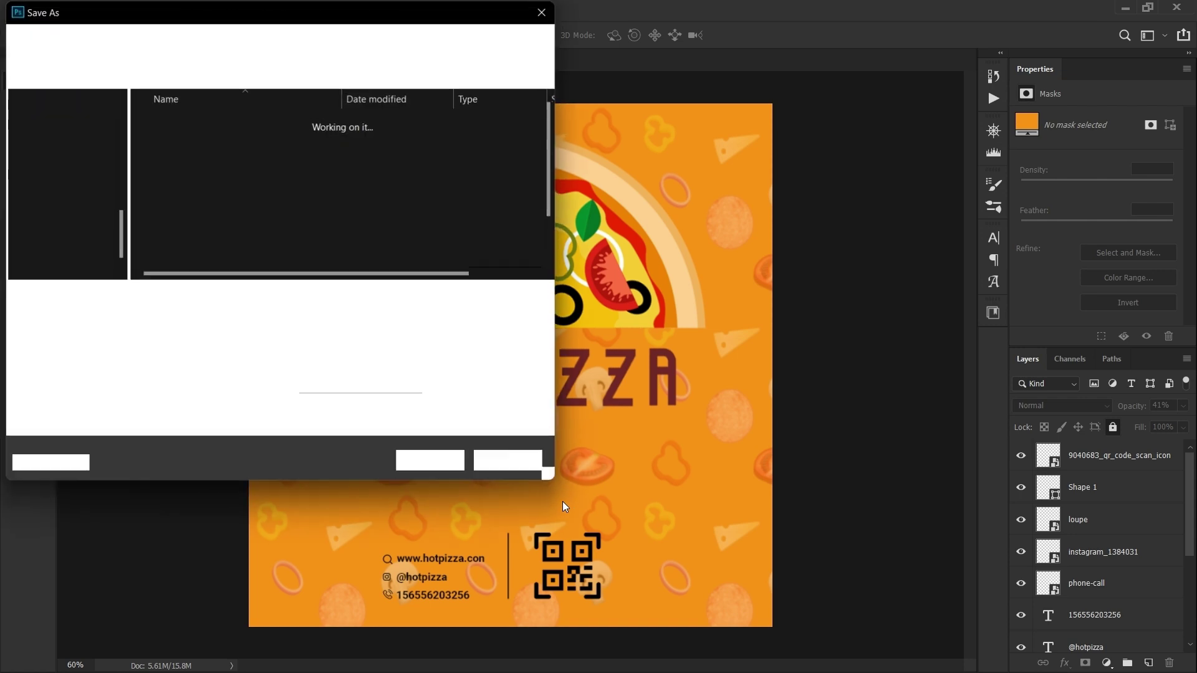
{"action": "left_click", "coordinate": [144, 315]}
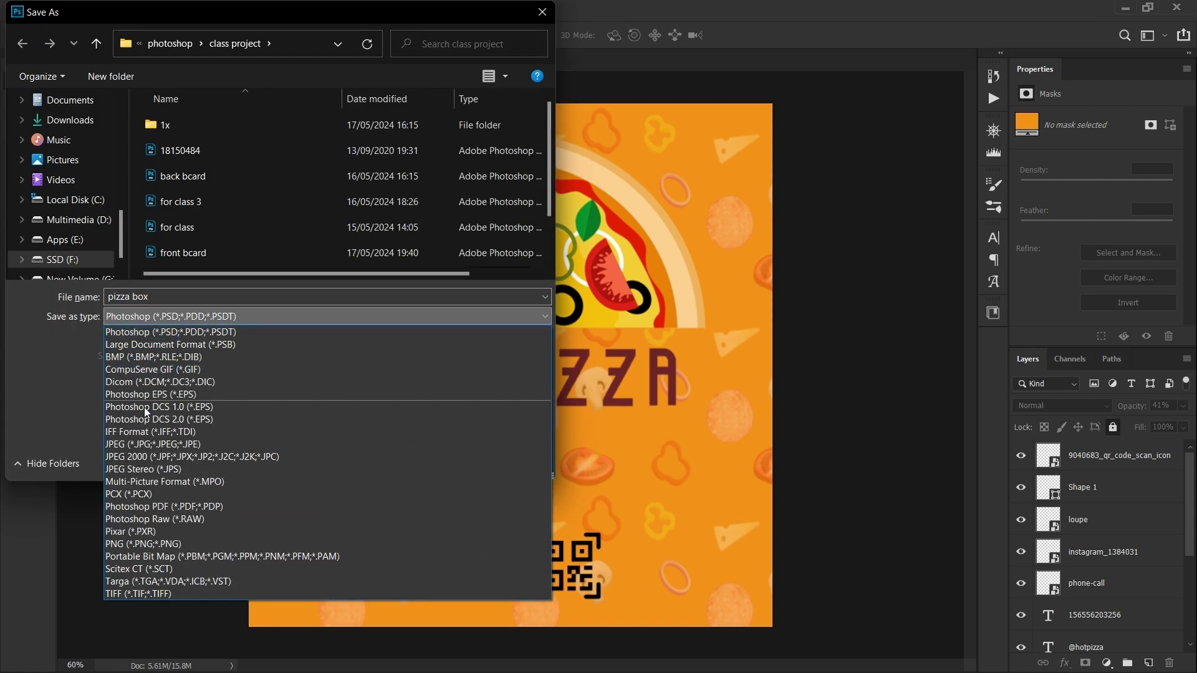
{"action": "left_click", "coordinate": [150, 446]}
{"action": "left_click", "coordinate": [400, 460]}
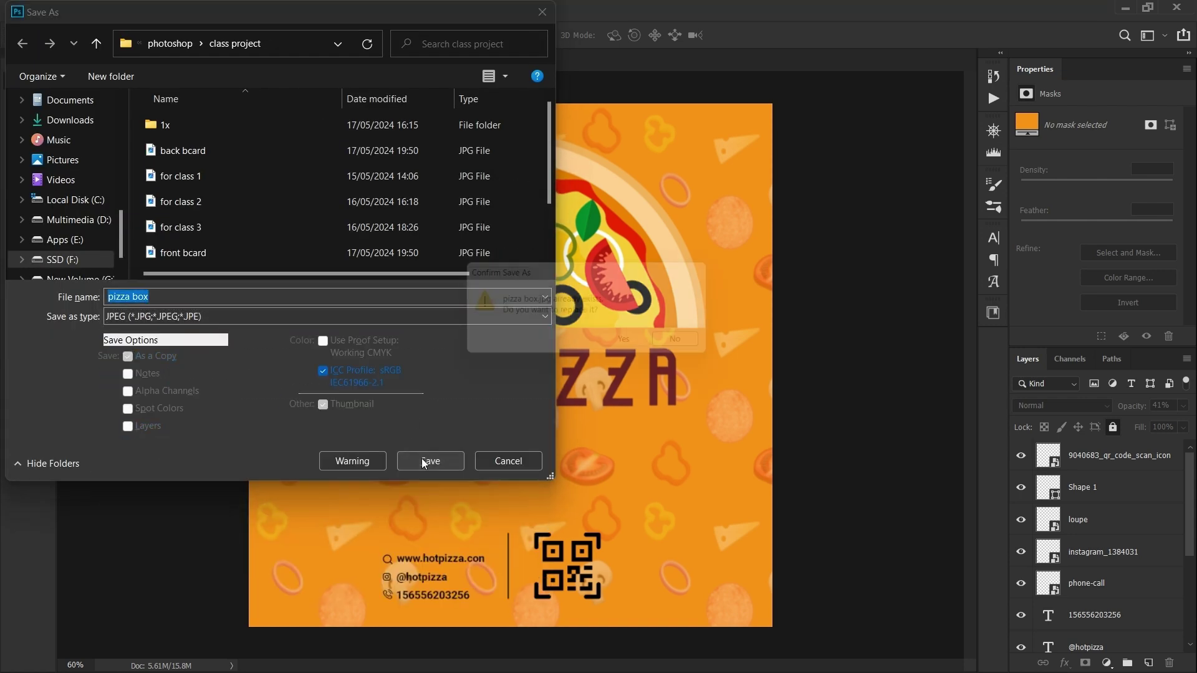
{"action": "left_click", "coordinate": [633, 344]}
{"action": "left_click", "coordinate": [635, 279]}
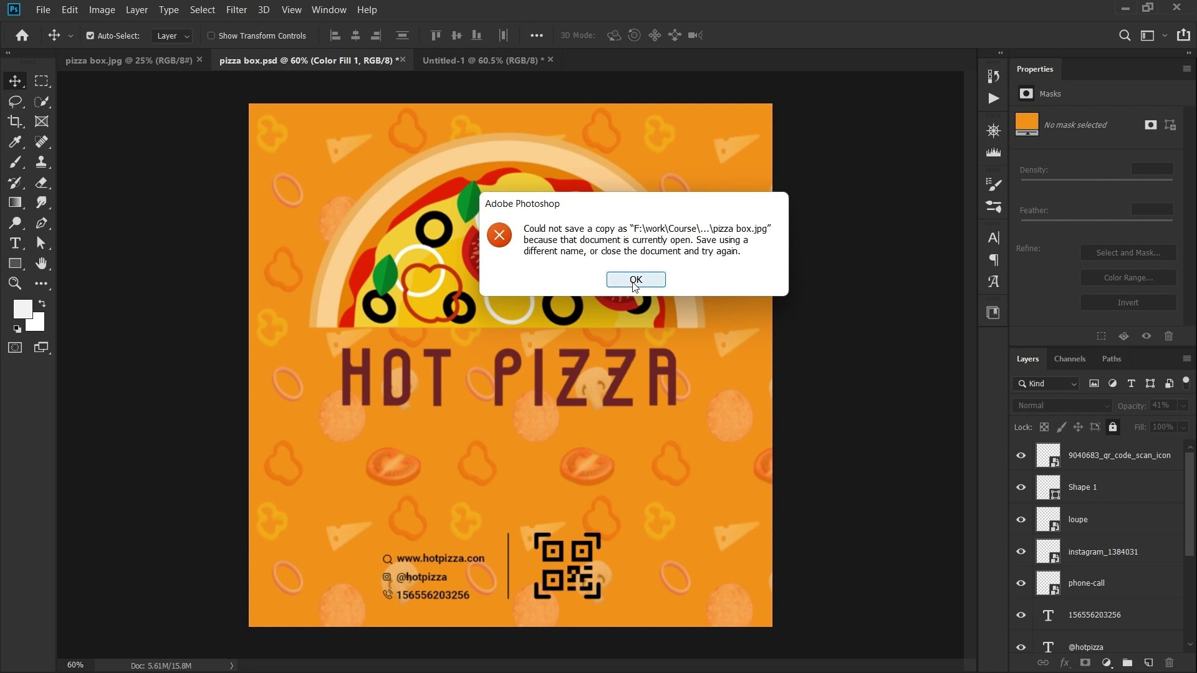
Close the Untitled-1 ingredient pattern document without saving its changes
{"action": "left_click", "coordinate": [502, 61]}
{"action": "left_click", "coordinate": [551, 61]}
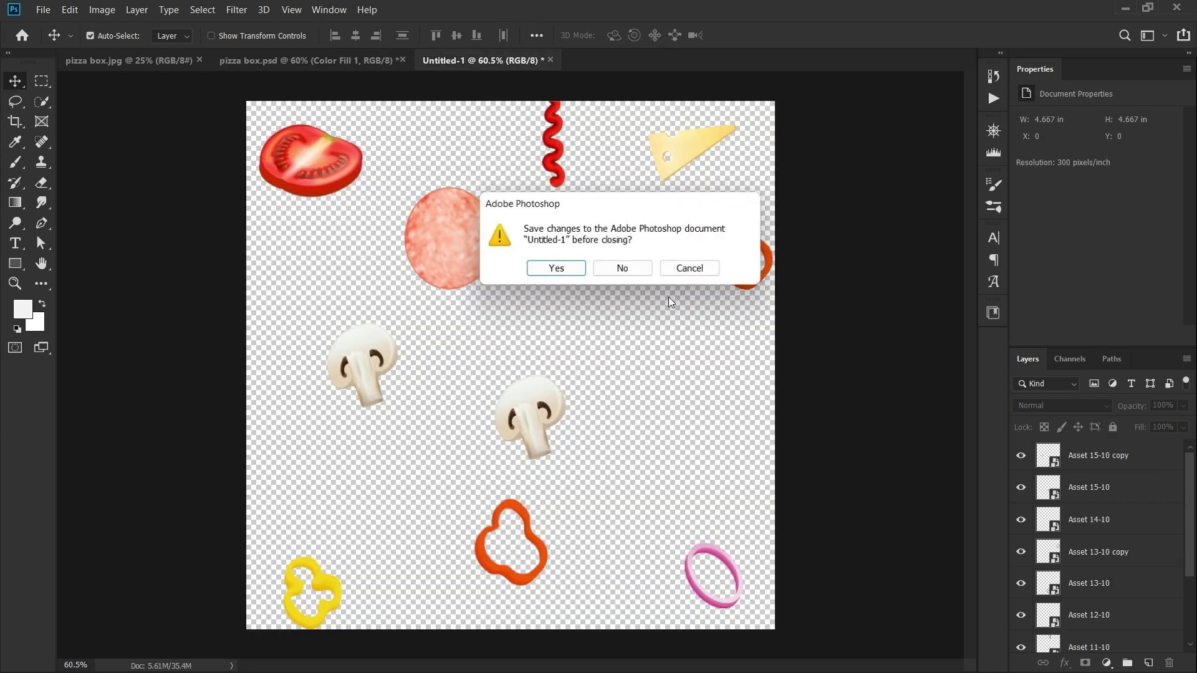
{"action": "left_click", "coordinate": [617, 266]}
{"action": "left_click", "coordinate": [152, 61]}
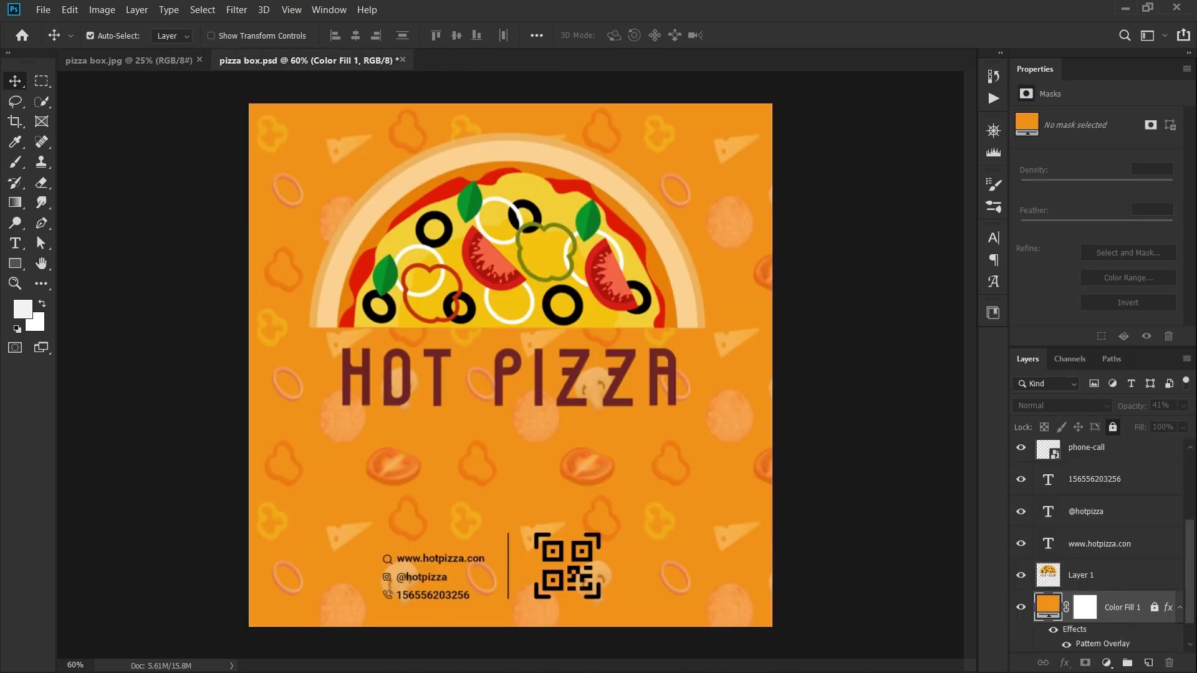
Switch to File Explorer and open m011t191_delivery_paper_box_mockup_05 from the class project folder in Photoshop
{"action": "key", "text": "super+Tab"}
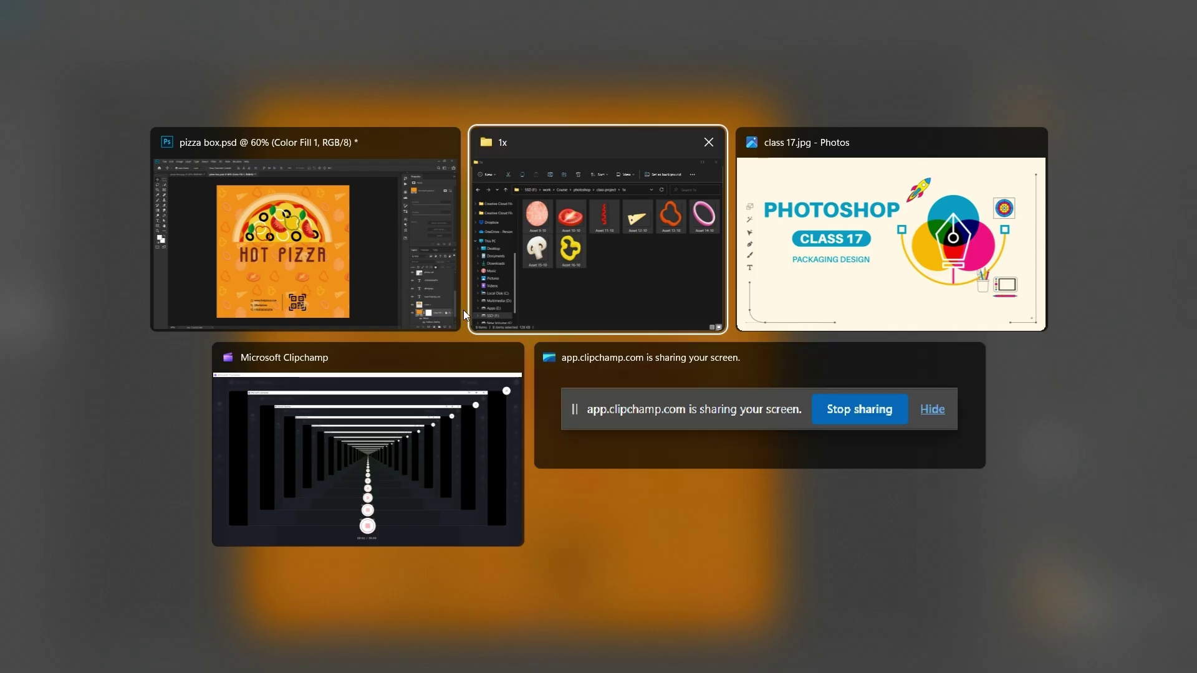
{"action": "left_click", "coordinate": [526, 309]}
{"action": "left_click", "coordinate": [350, 166]}
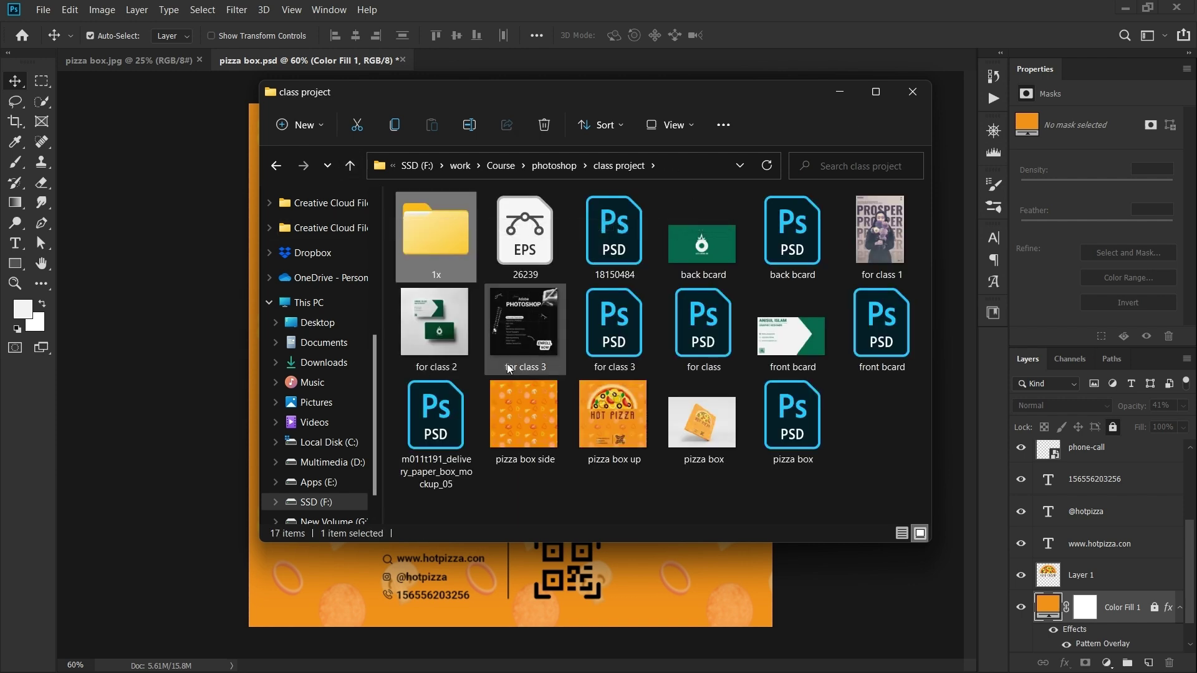
{"action": "double_click", "coordinate": [430, 424]}
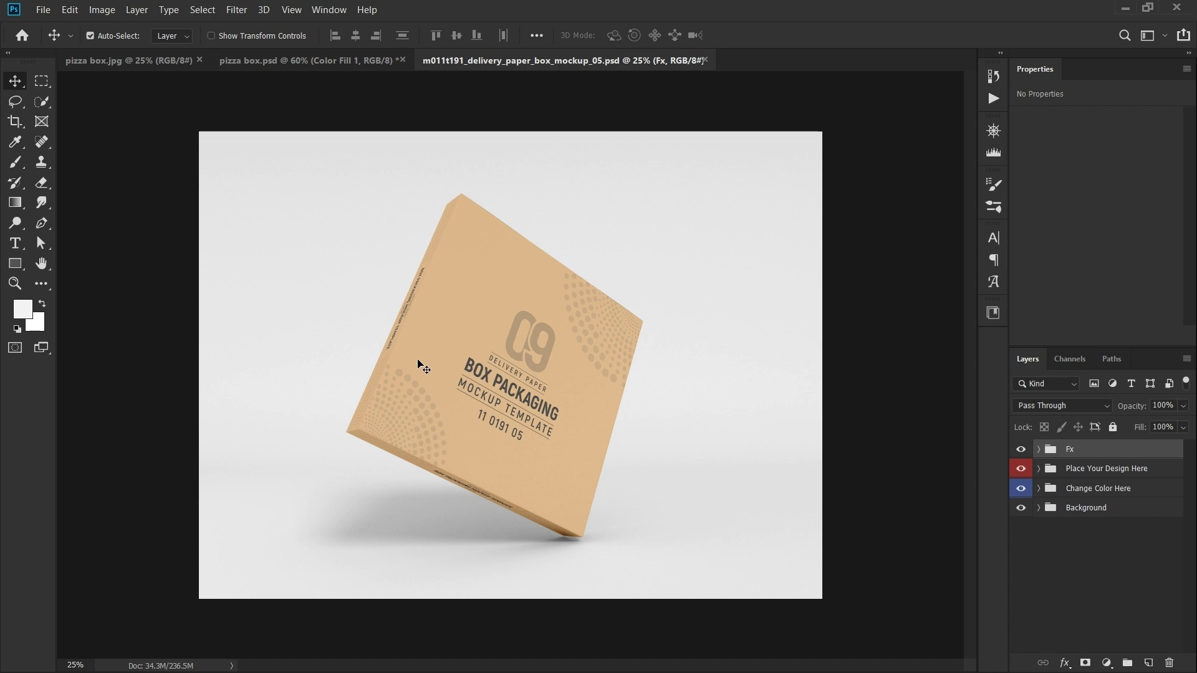
Open the mockup's Cover Label smart object and place the pizza box up image in it, enlarged to cover the canvas
{"action": "left_click", "coordinate": [1038, 468]}
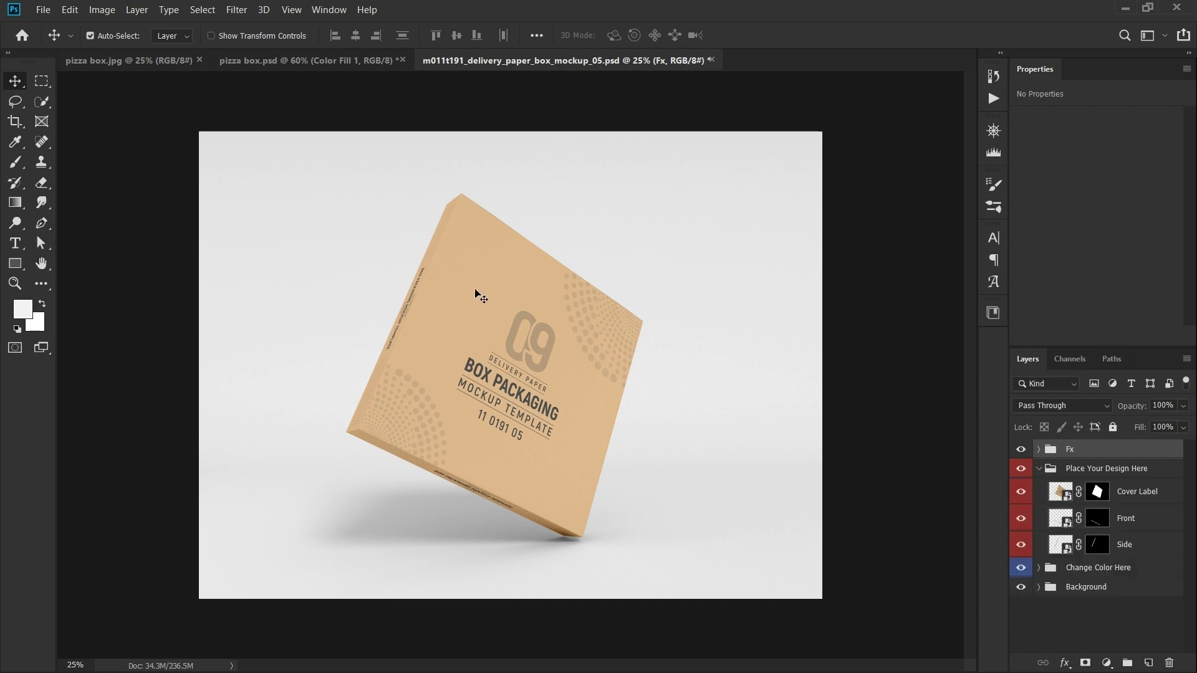
{"action": "double_click", "coordinate": [1067, 497]}
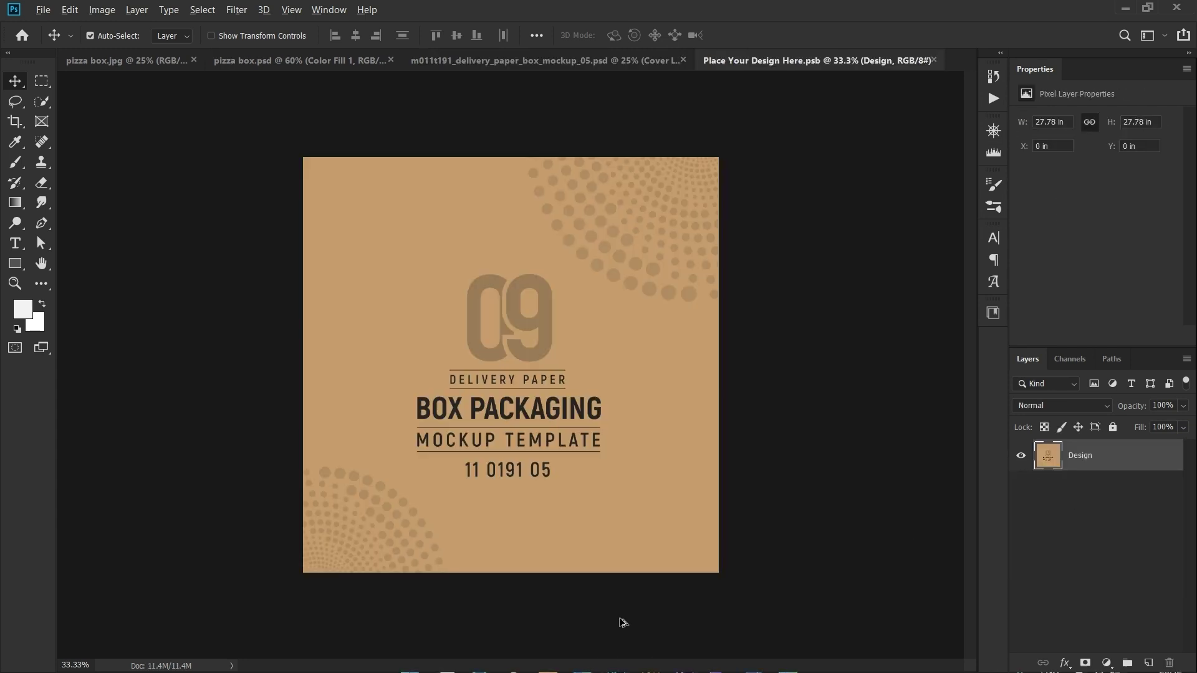
{"action": "key", "text": "alt+Tab"}
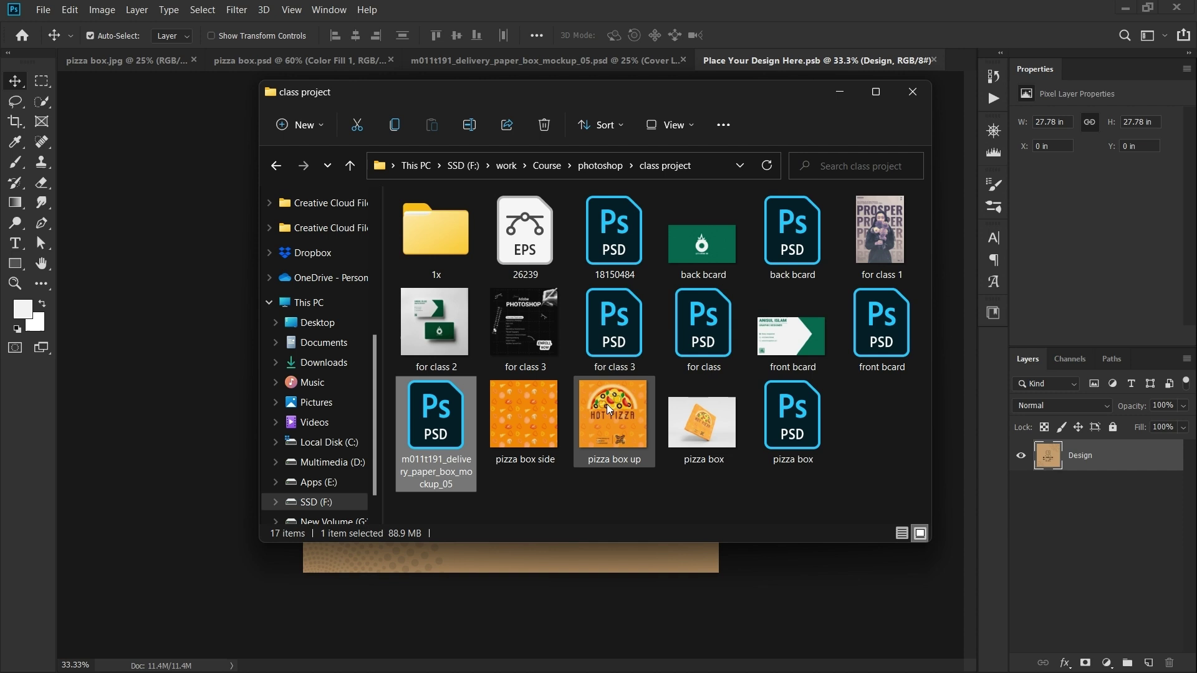
{"action": "left_click_drag", "start_coordinate": [607, 404], "coordinate": [361, 551]}
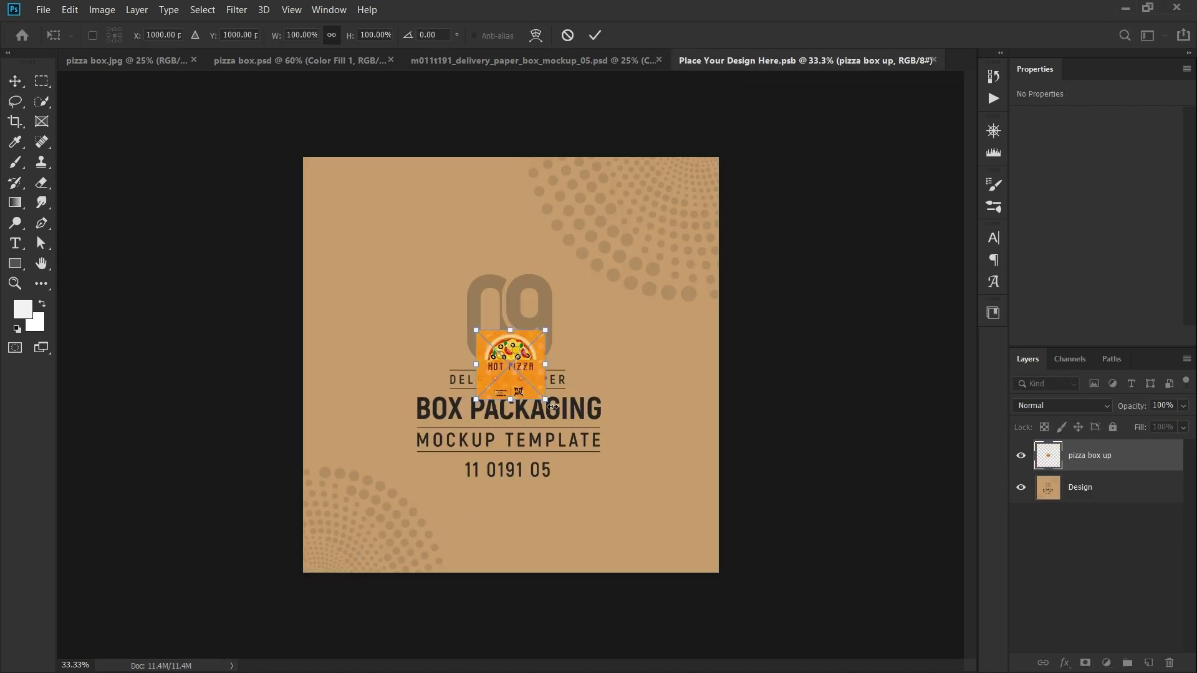
{"action": "left_click_drag", "start_coordinate": [546, 400], "coordinate": [690, 606]}
{"action": "key", "text": "Return"}
Delete the original Design layer, save the cover smart object, and return to the box mockup document
{"action": "left_click_drag", "start_coordinate": [1109, 488], "coordinate": [1169, 662]}
{"action": "key", "text": "ctrl"}
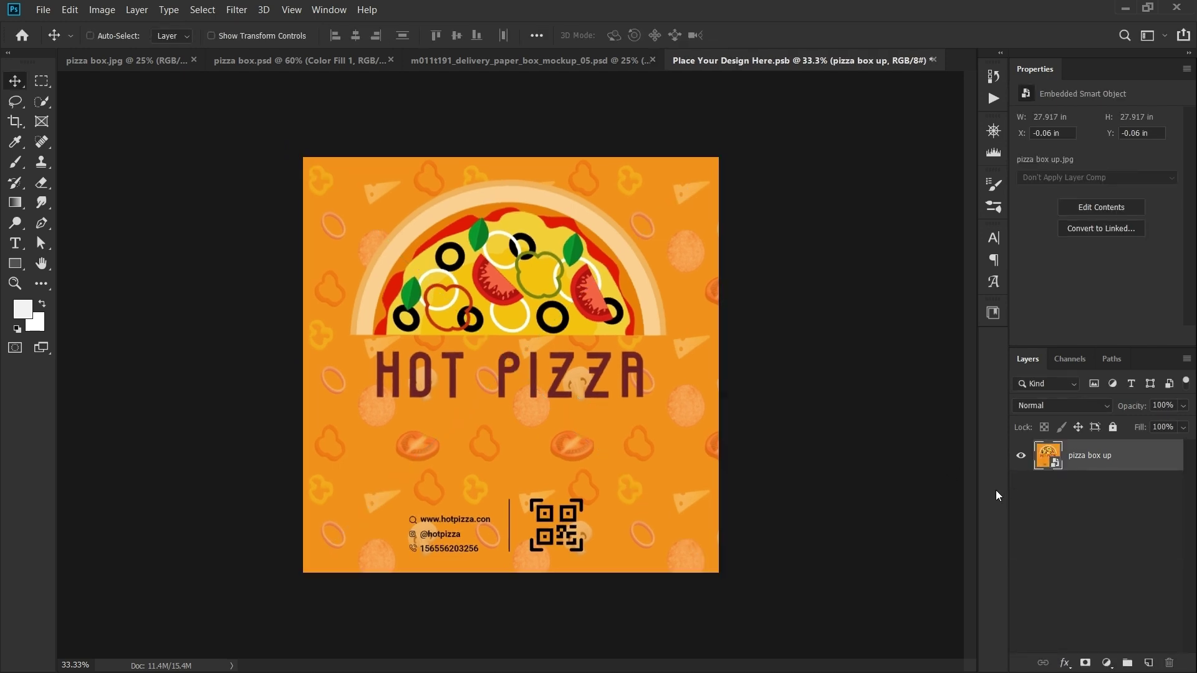
{"action": "key", "text": "ctrl+s"}
{"action": "left_click", "coordinate": [507, 62]}
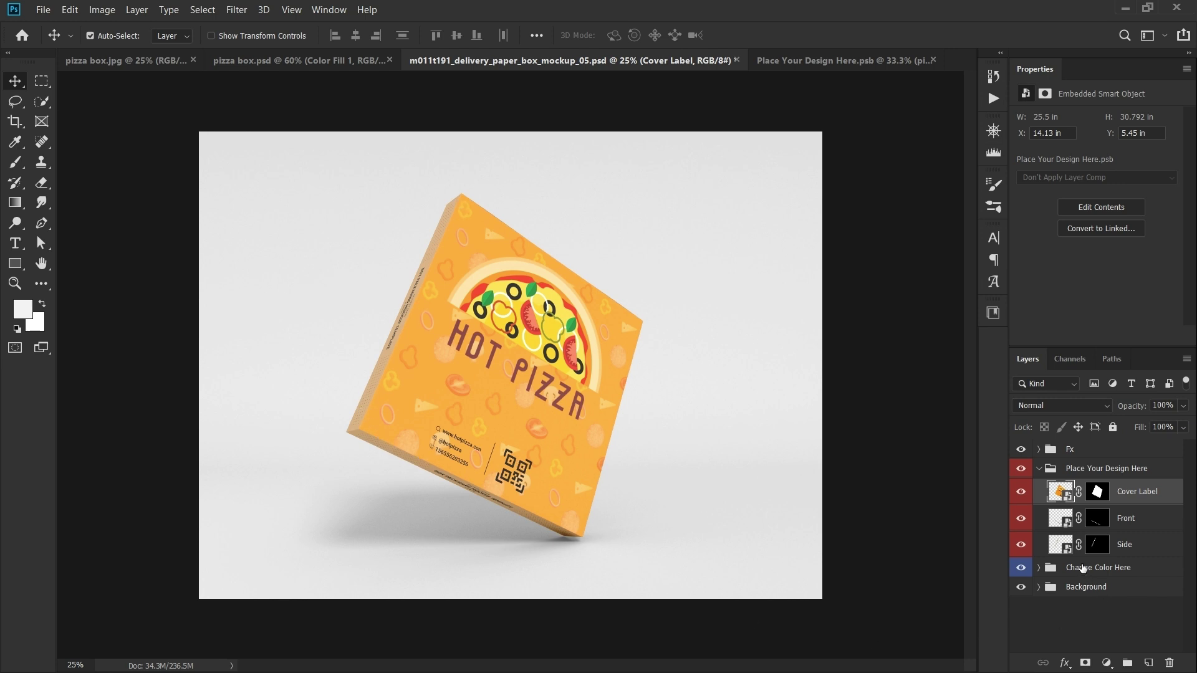
Open the mockup's Front smart object and place the pizza box side image in it, enlarged to about 14.8 in square, flush with the left edge
{"action": "double_click", "coordinate": [1067, 524]}
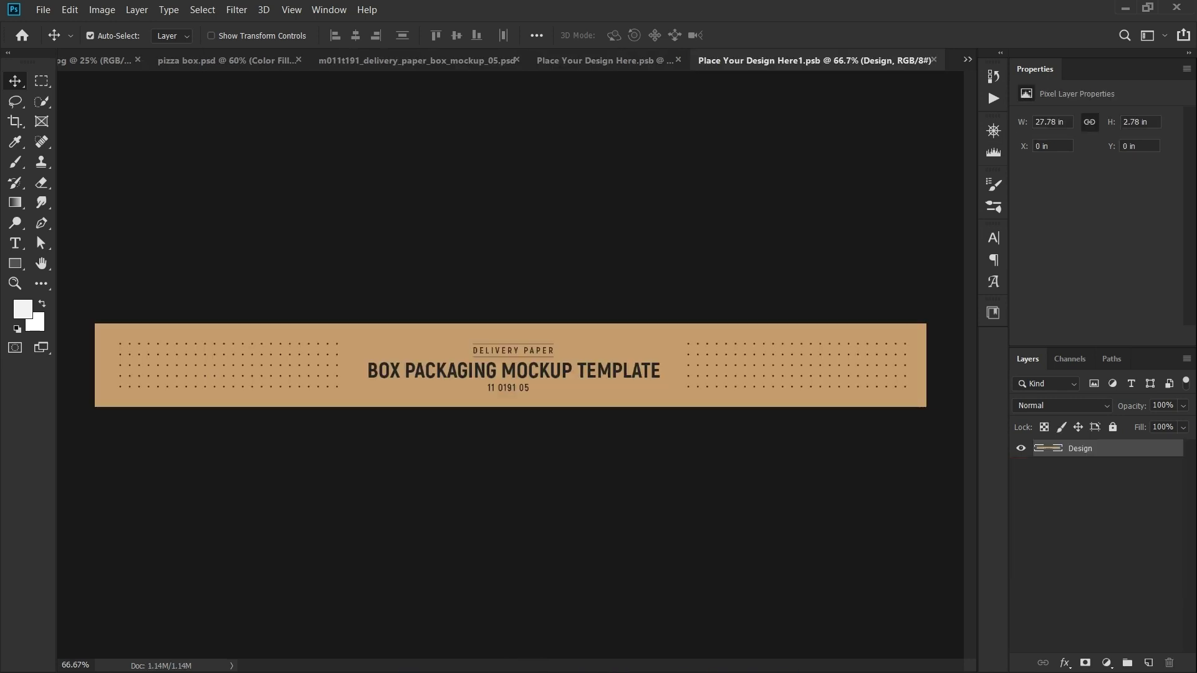
{"action": "key", "text": "alt+Tab"}
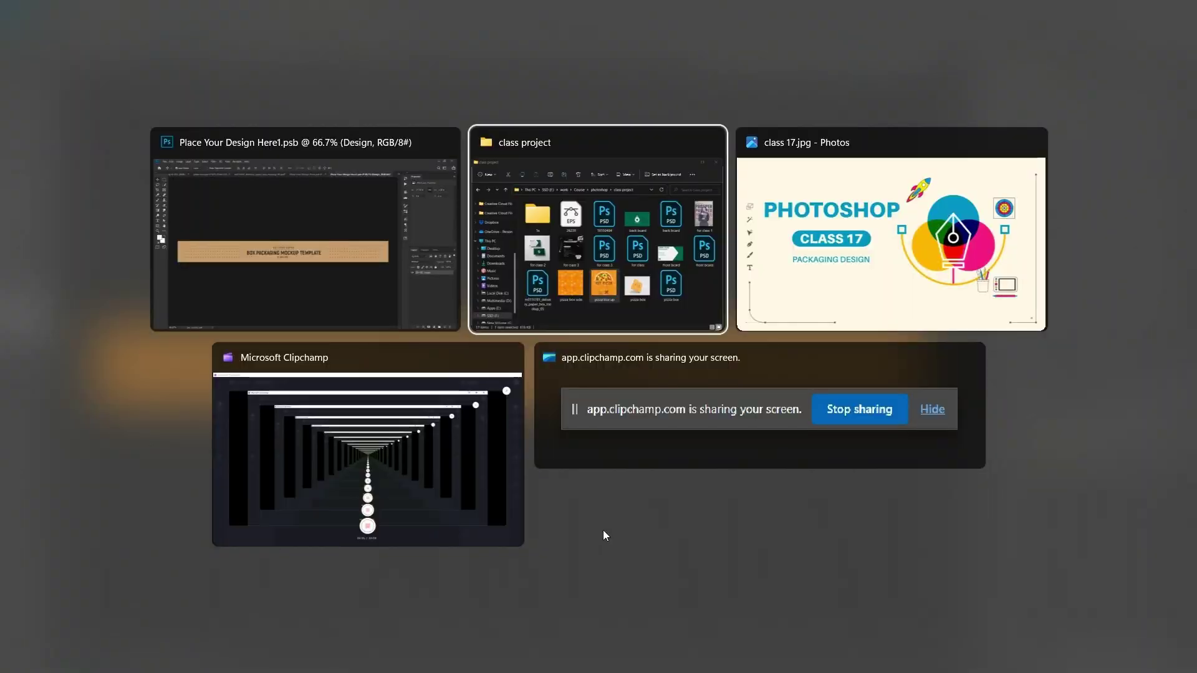
{"action": "left_click_drag", "start_coordinate": [532, 428], "coordinate": [170, 385]}
{"action": "left_click_drag", "start_coordinate": [552, 408], "coordinate": [695, 531]}
{"action": "left_click_drag", "start_coordinate": [633, 460], "coordinate": [387, 460]}
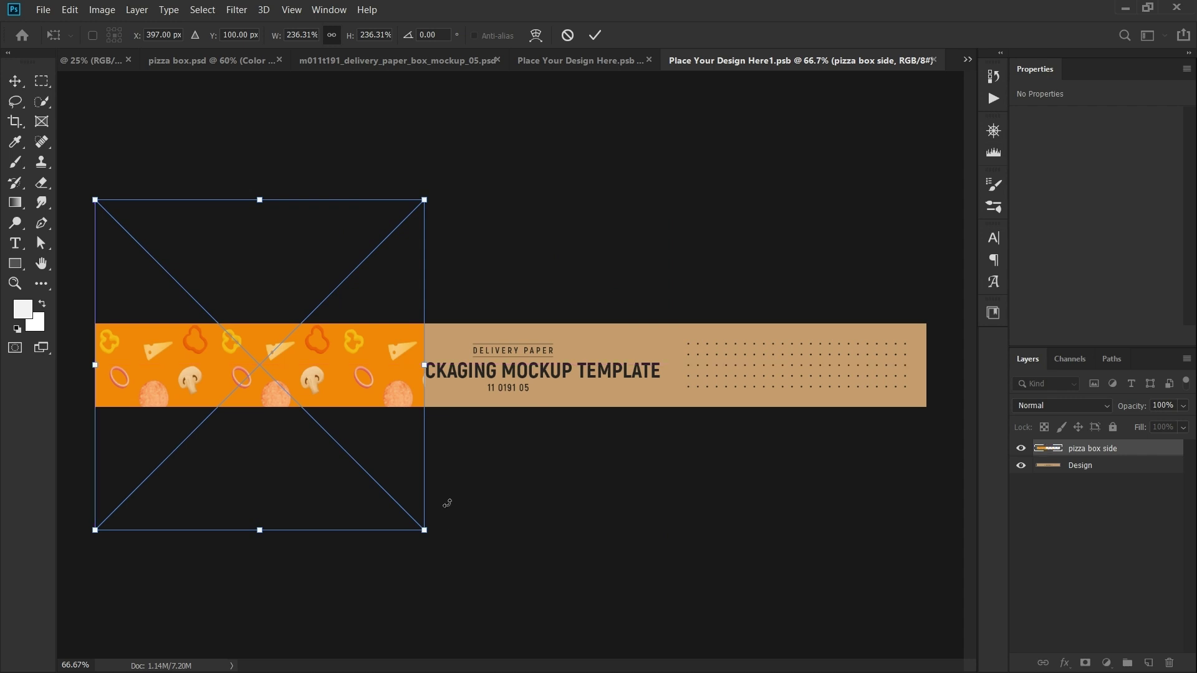
{"action": "left_click_drag", "start_coordinate": [424, 530], "coordinate": [482, 547]}
{"action": "key", "text": "Return"}
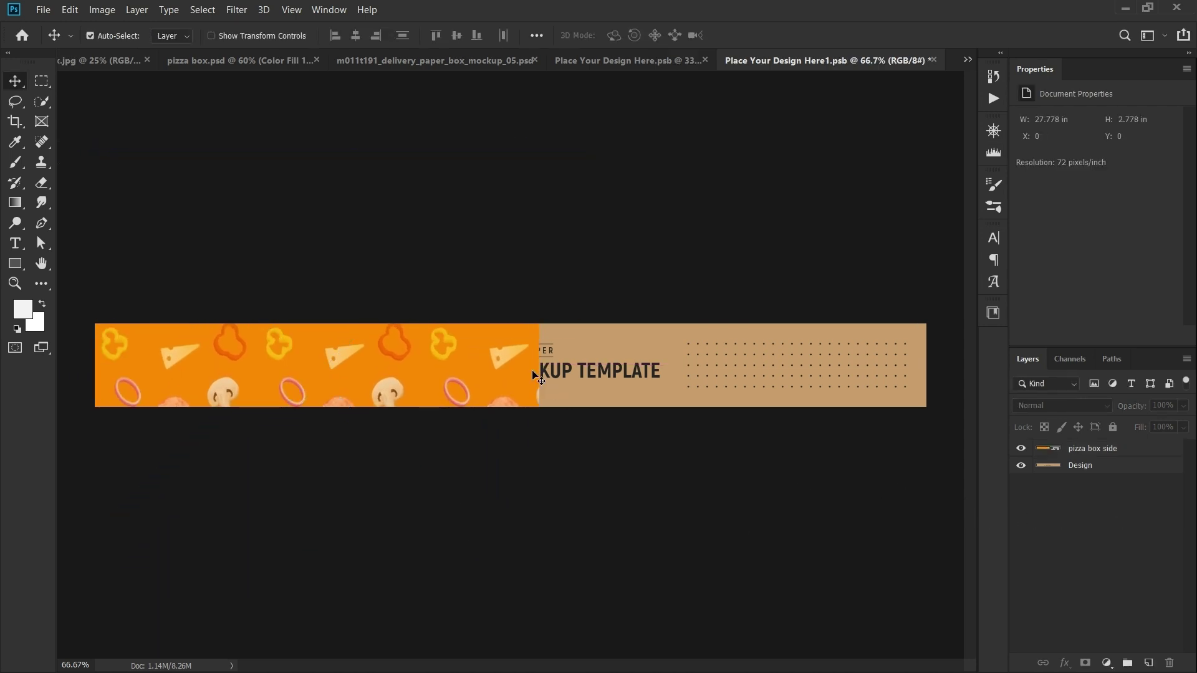
Duplicate the pizza box side layer to fill the rest of the strip at about X 14.56 in, then save and return to the box mockup
{"action": "left_click_drag", "start_coordinate": [532, 369], "coordinate": [961, 365]}
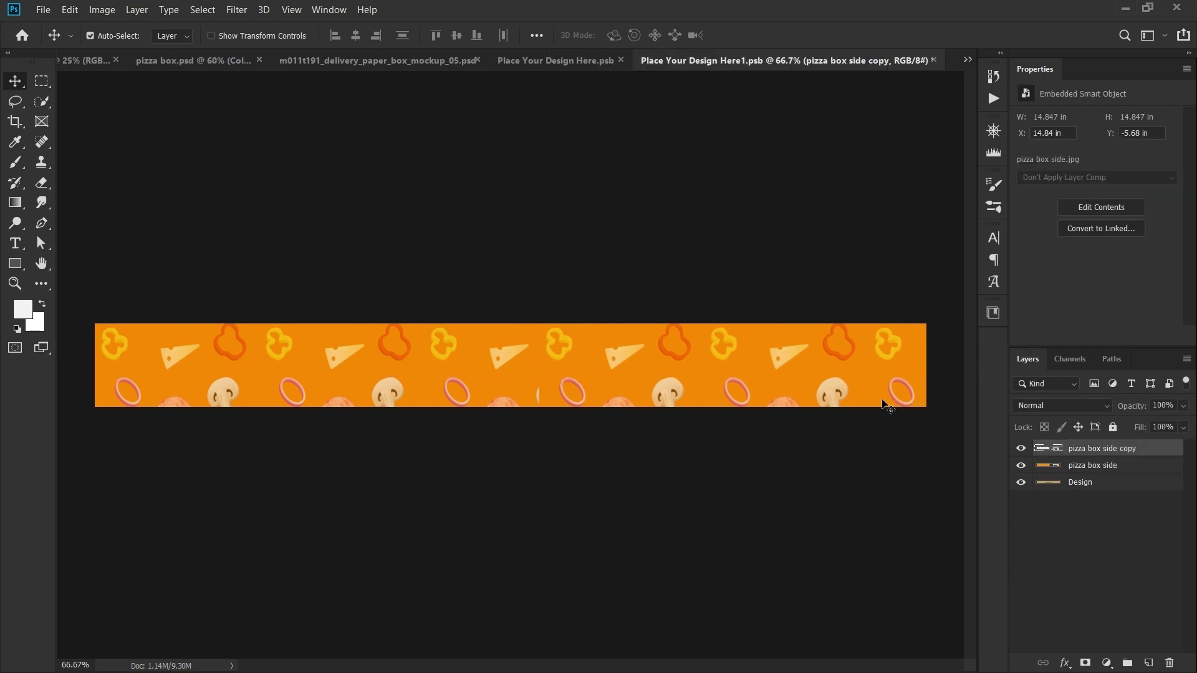
{"action": "left_click_drag", "start_coordinate": [870, 398], "coordinate": [845, 381]}
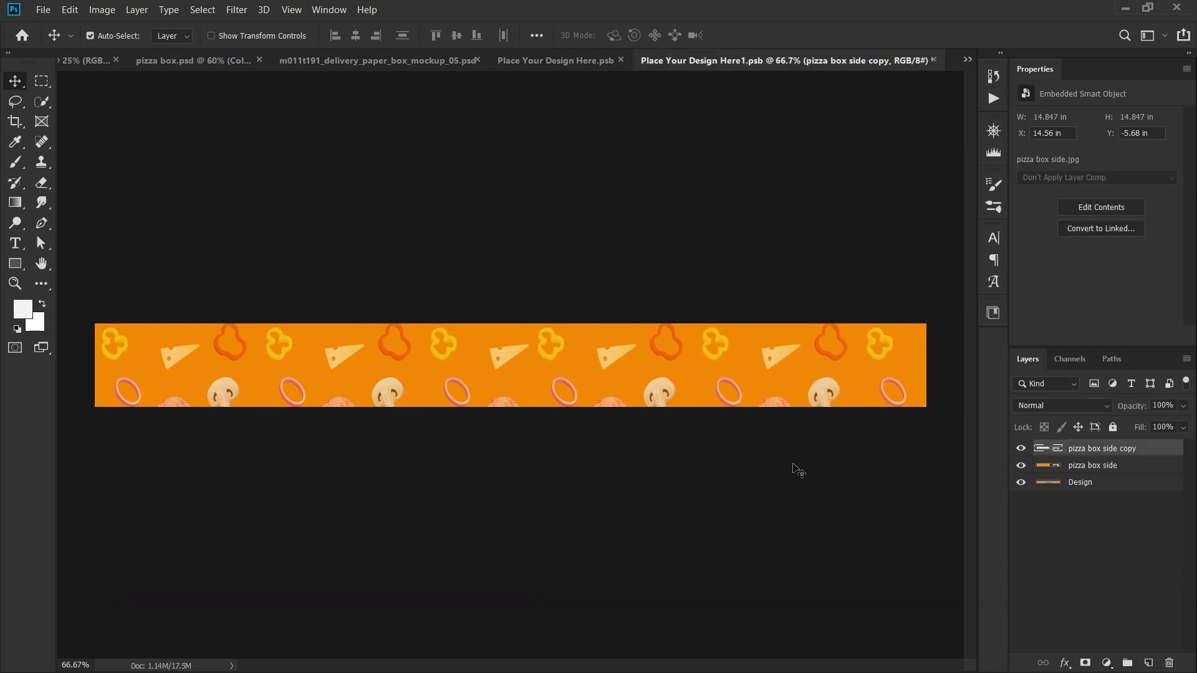
{"action": "key", "text": "ctrl+s"}
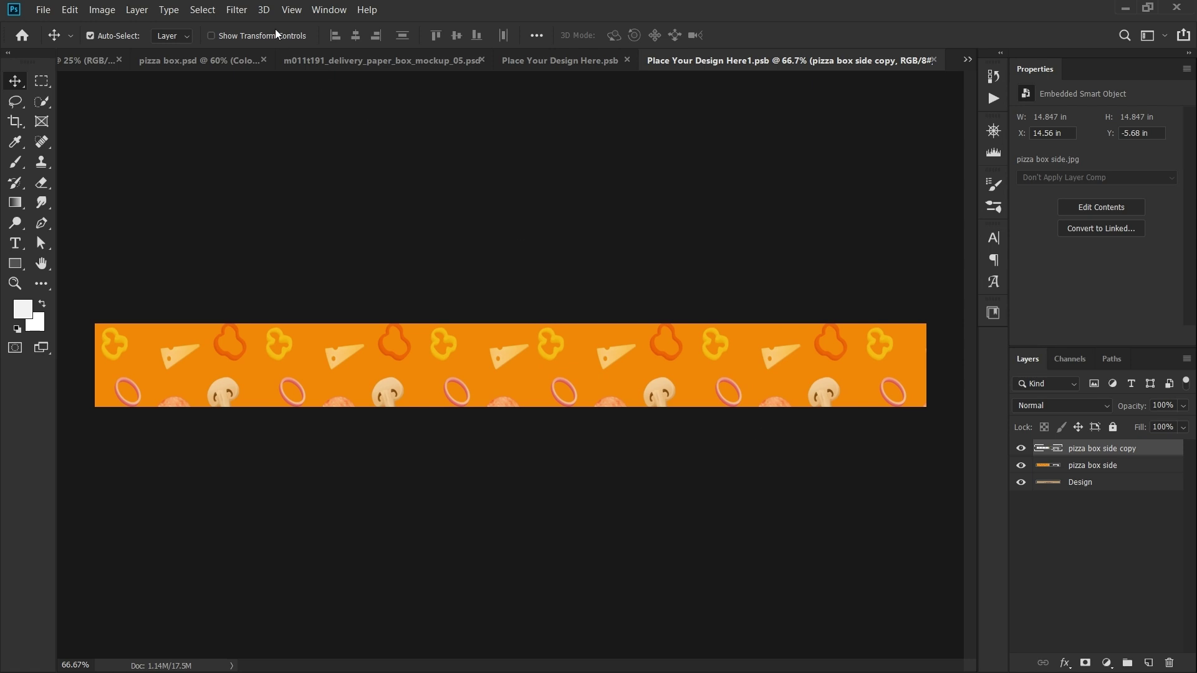
{"action": "left_click", "coordinate": [364, 64]}
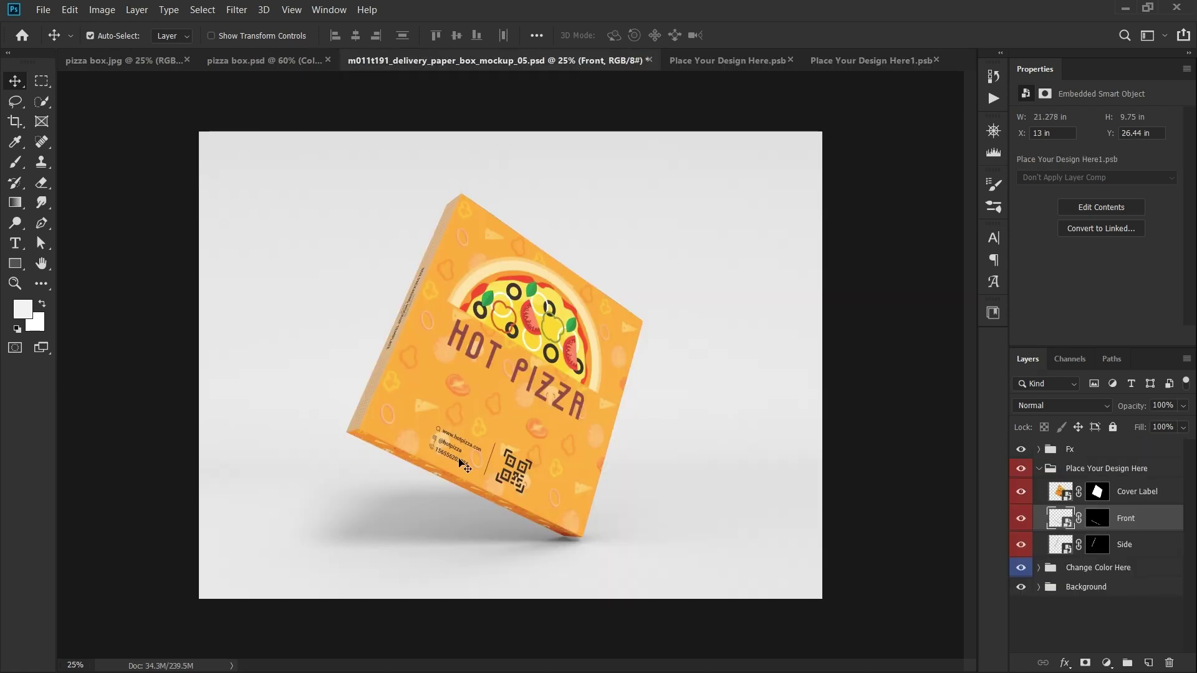
Open the mockup's Side smart object and copy both pizza box side layers from the Front strip into it, covering the canvas
{"action": "double_click", "coordinate": [1062, 546]}
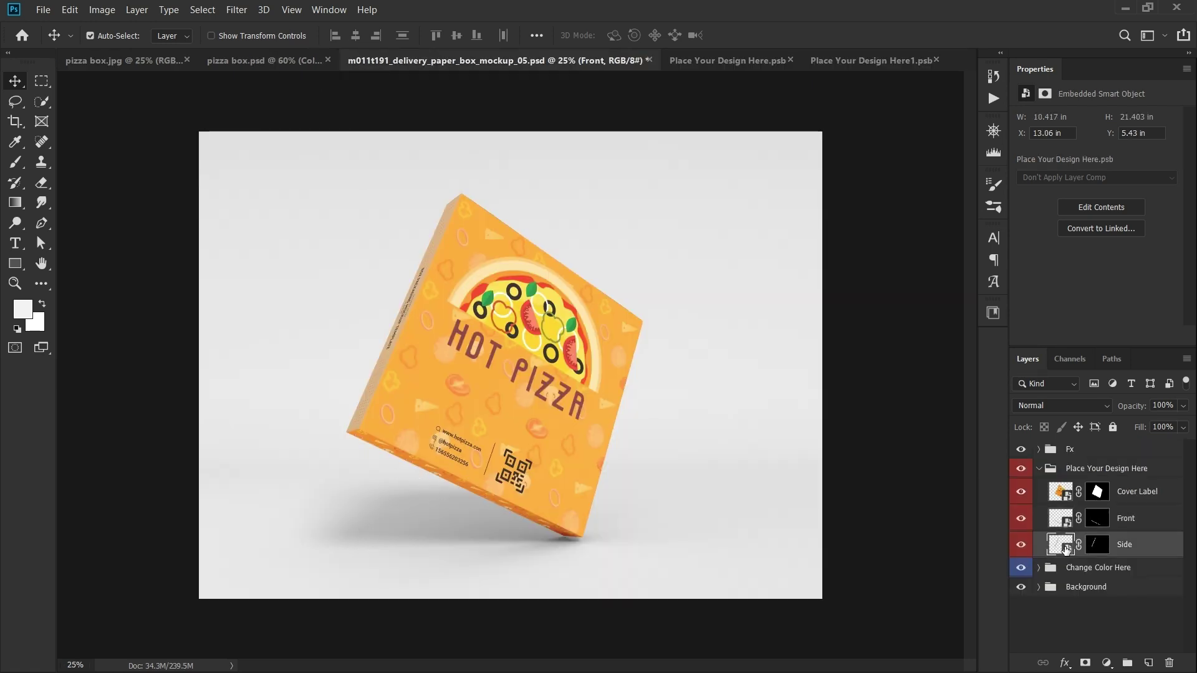
{"action": "left_click", "coordinate": [590, 60]}
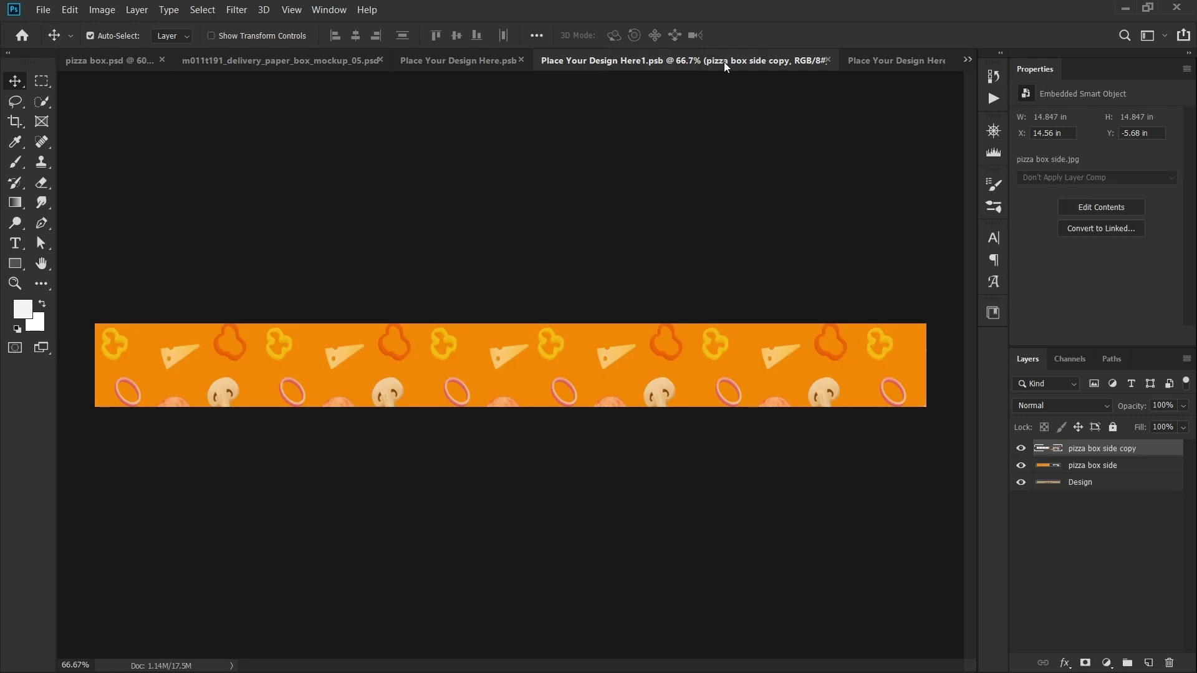
{"action": "left_click", "coordinate": [1081, 467], "text": "ctrl"}
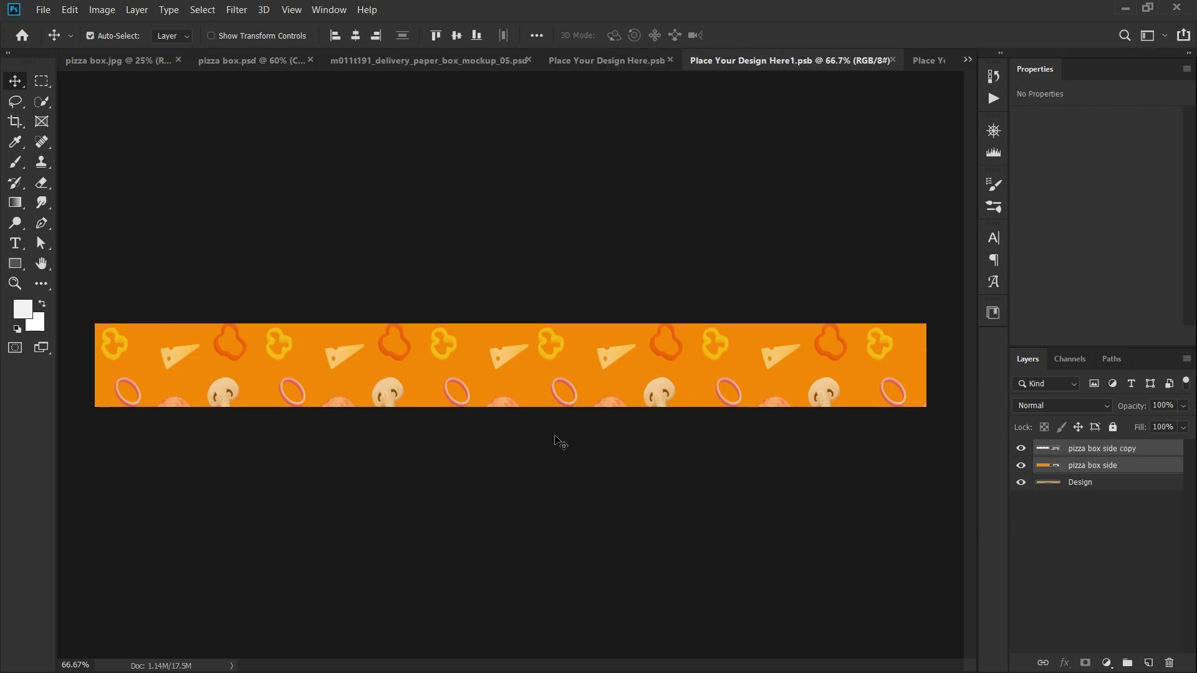
{"action": "left_click", "coordinate": [937, 60]}
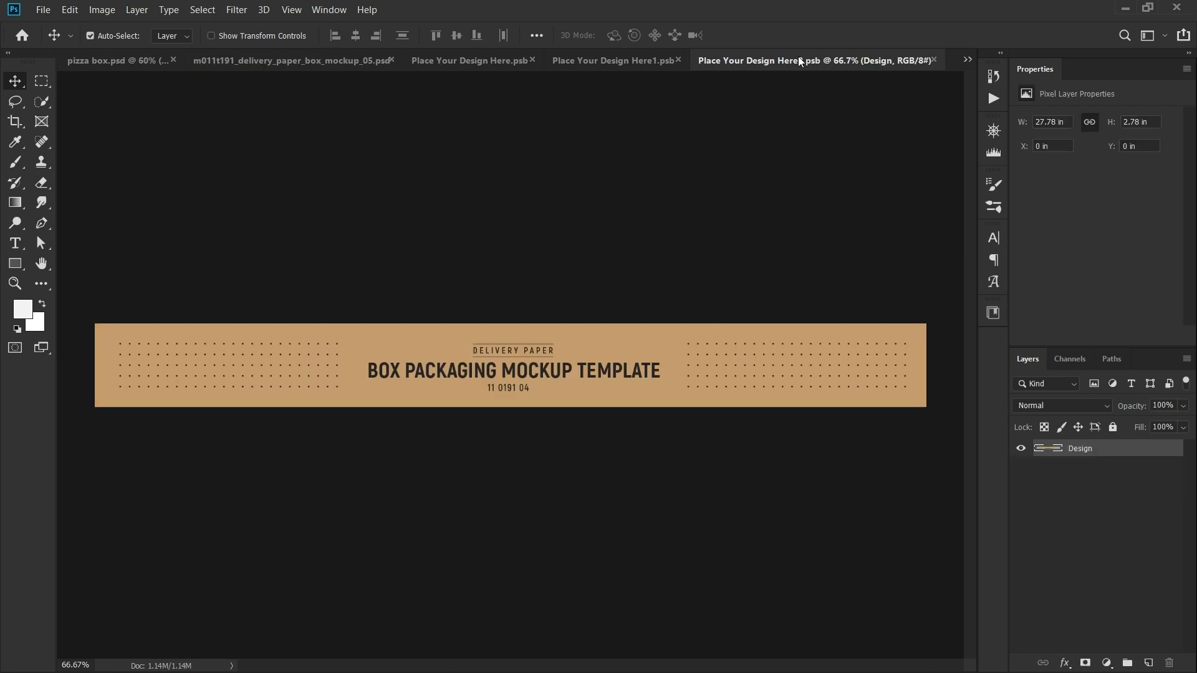
{"action": "left_click", "coordinate": [617, 56]}
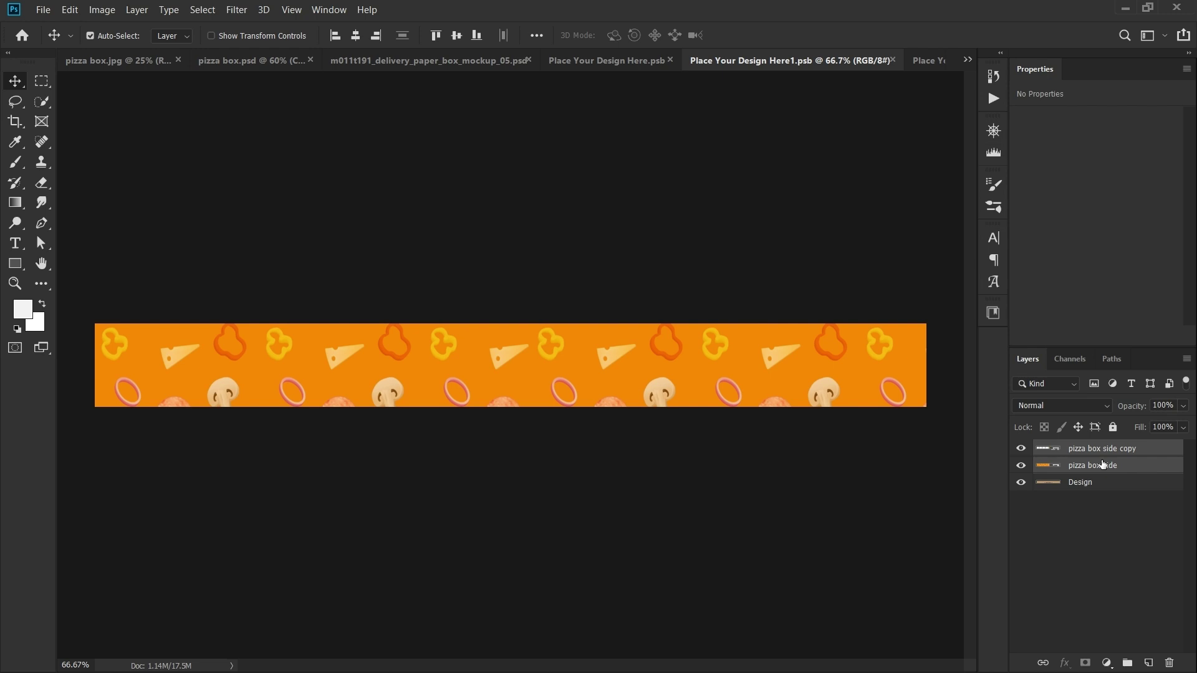
{"action": "key", "text": "ctrl"}
{"action": "left_click", "coordinate": [921, 54]}
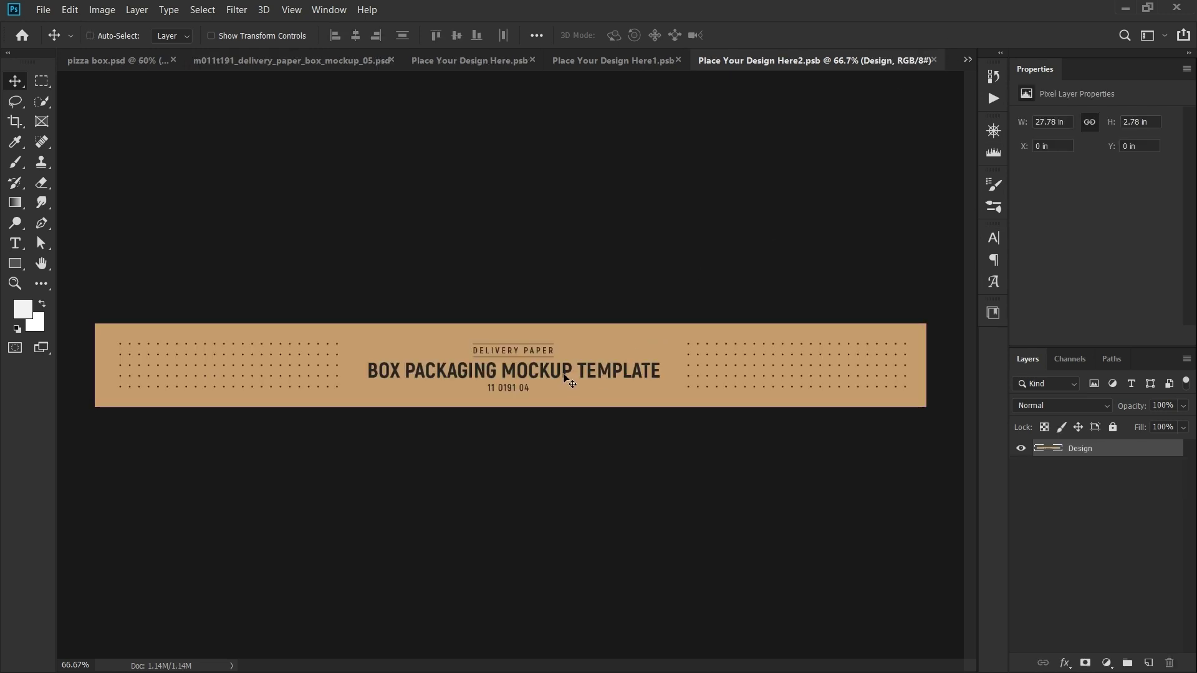
{"action": "left_click_drag", "start_coordinate": [564, 377], "coordinate": [564, 378]}
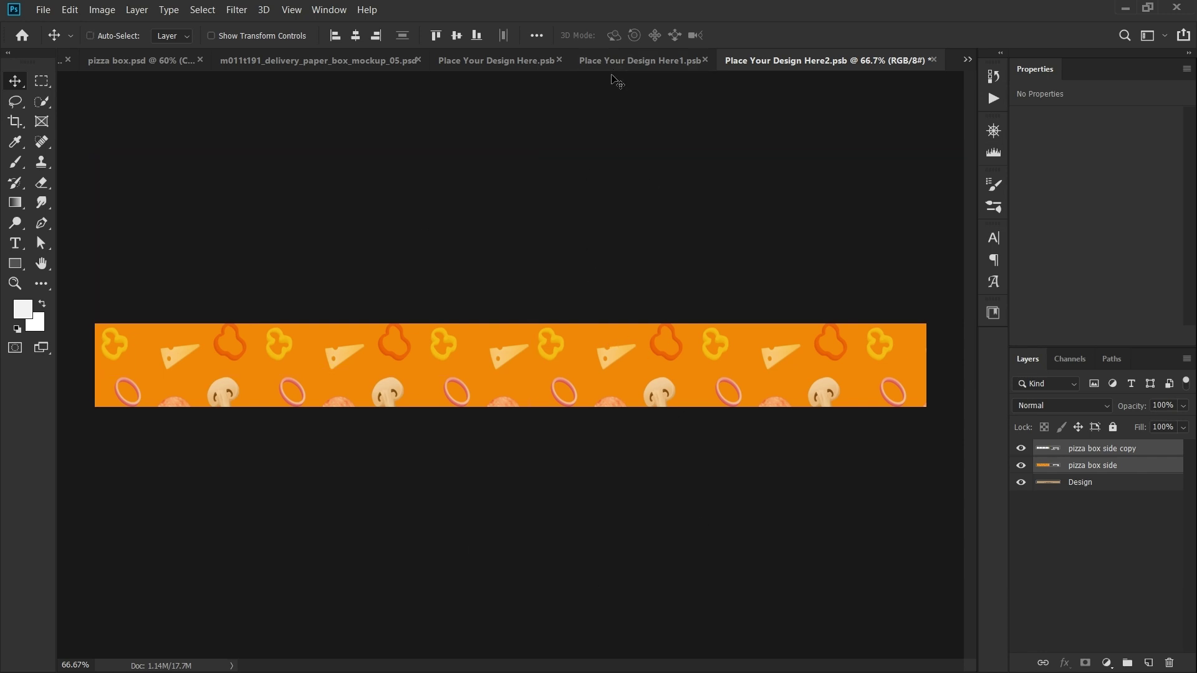
Save the Side smart object and close all three smart object documents to return to the box mockup
{"action": "left_click", "coordinate": [563, 60]}
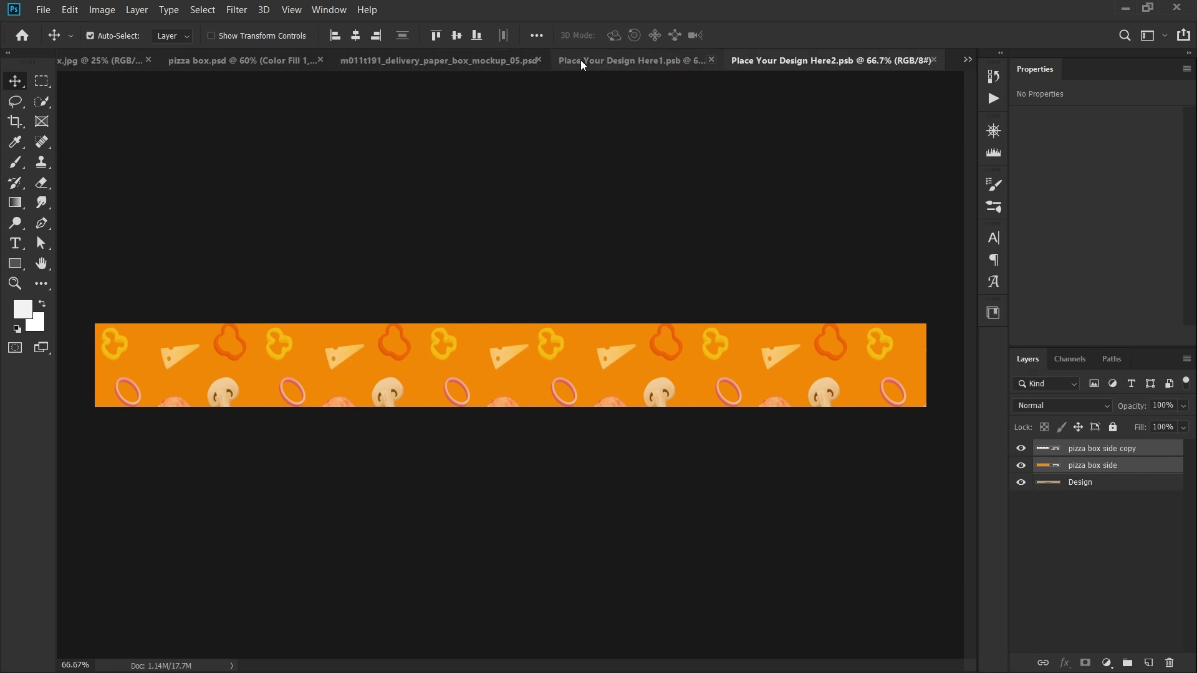
{"action": "left_click", "coordinate": [711, 60]}
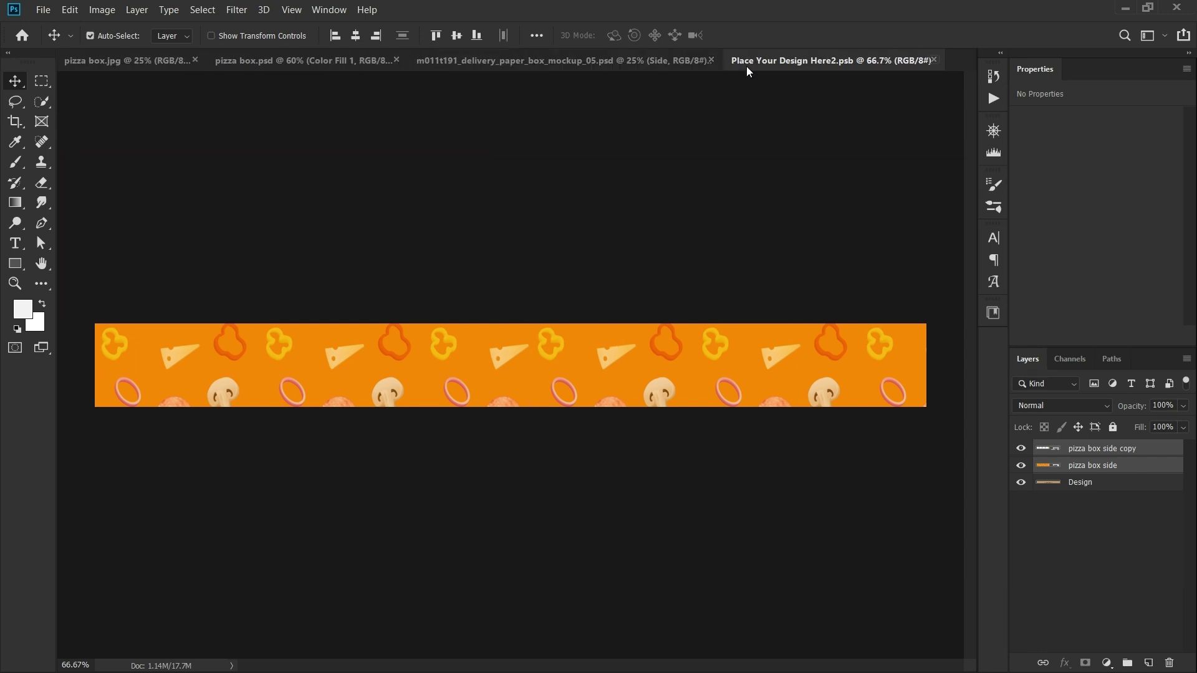
{"action": "left_click", "coordinate": [933, 60]}
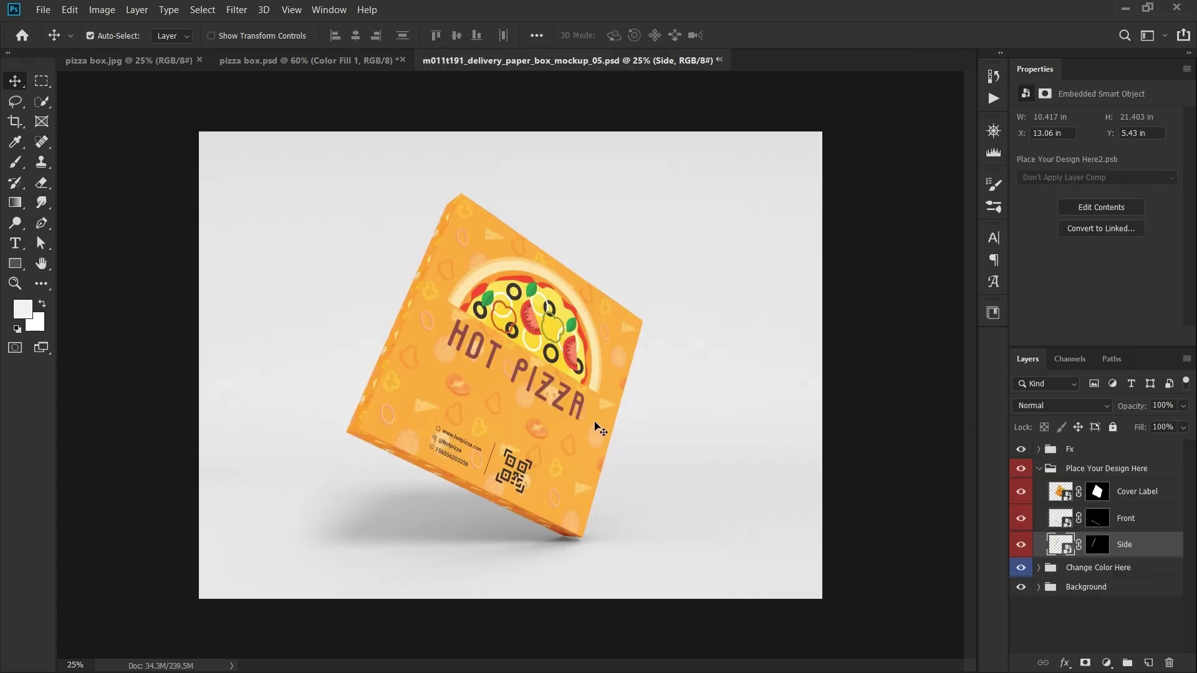